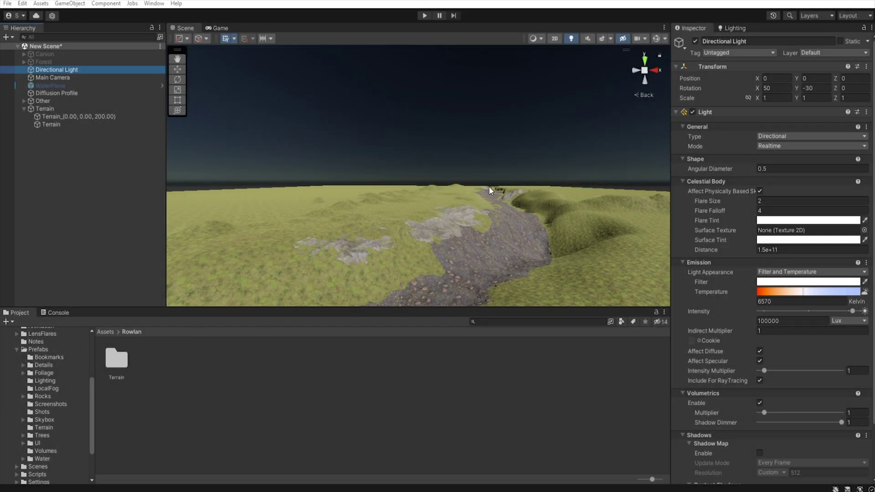
Enable the Canion, Forest and WaterPlane objects so the rocks, pines and river appear
click(83, 54)
click(696, 41)
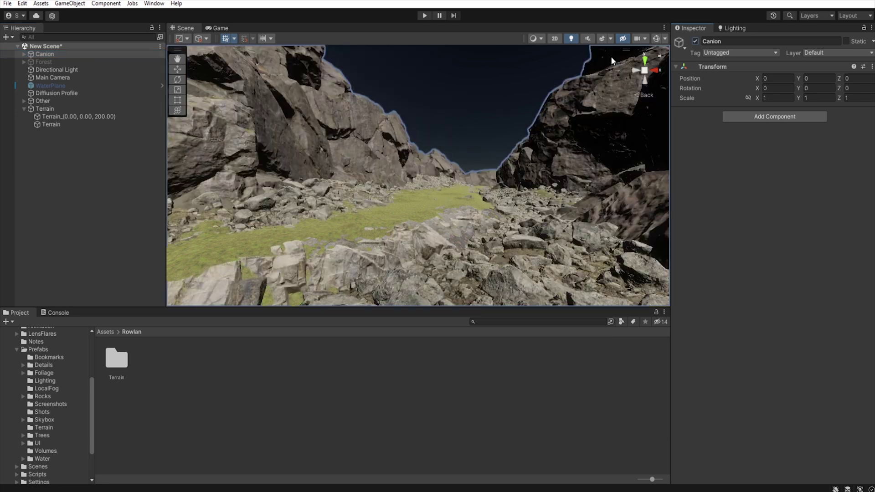
click(72, 61)
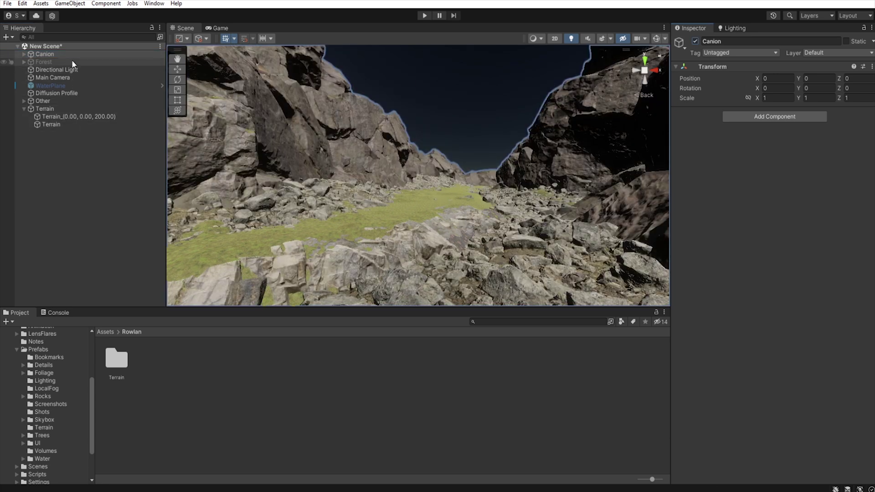
click(695, 41)
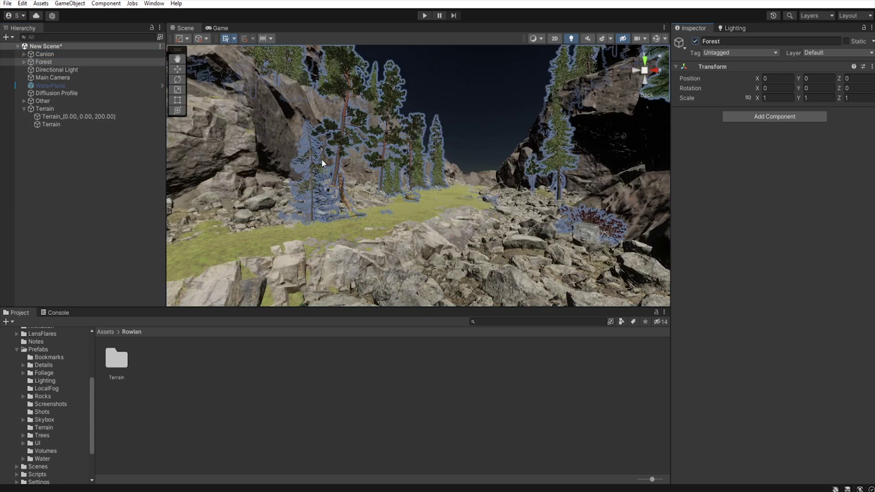
click(69, 87)
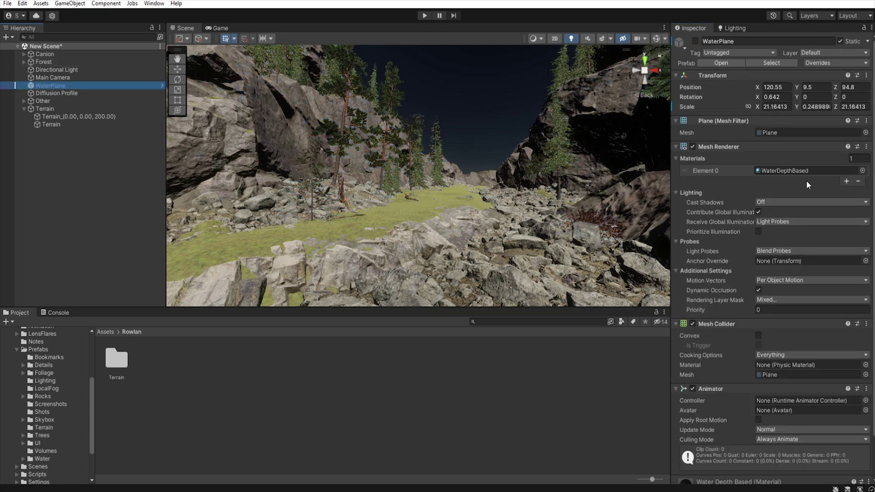
click(695, 41)
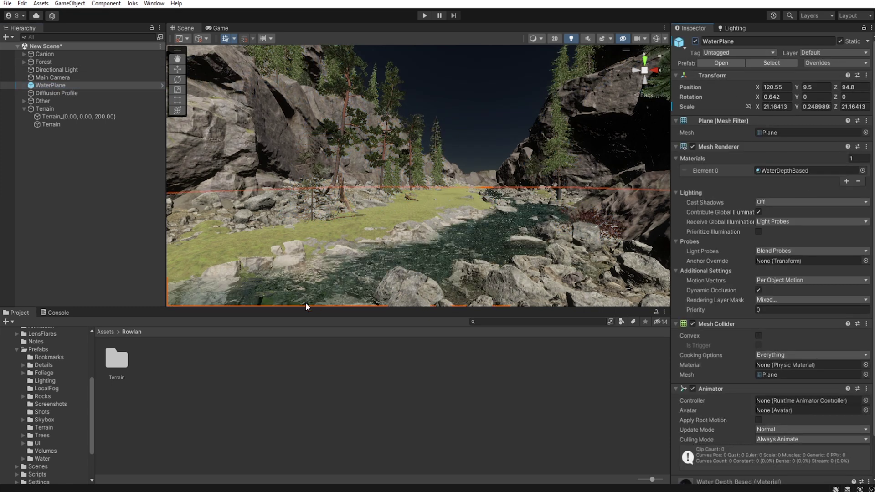
Turn on Tree & Detail Objects drawing for both terrain tiles, then collapse Terrain
click(79, 117)
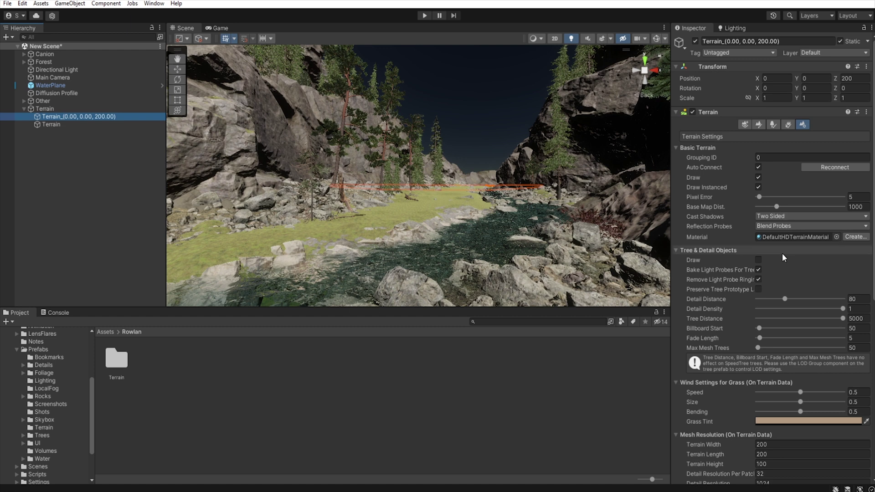
click(759, 261)
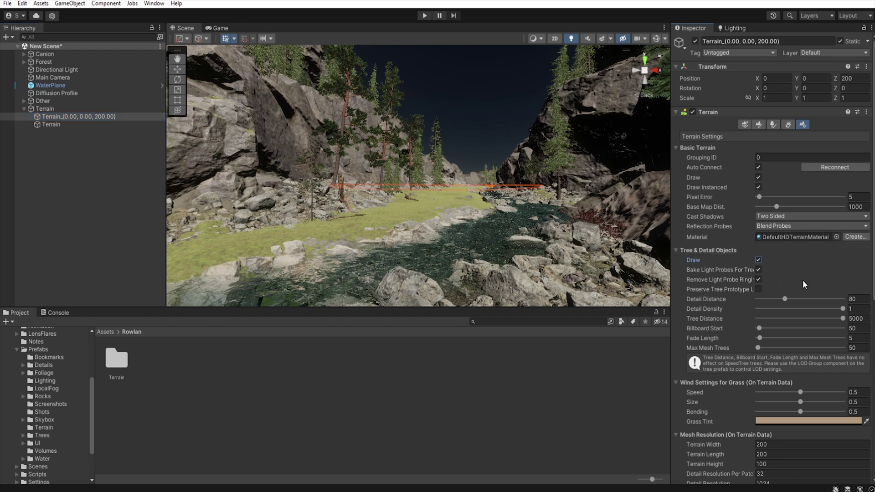
click(89, 125)
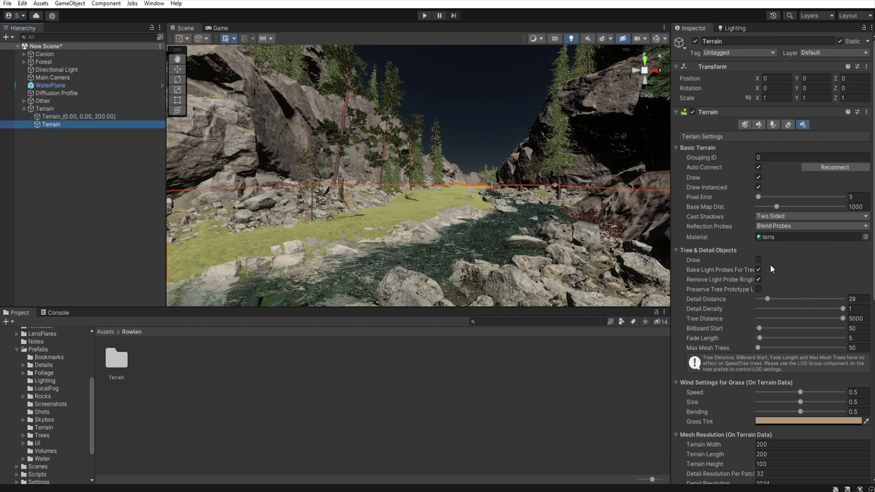
click(758, 260)
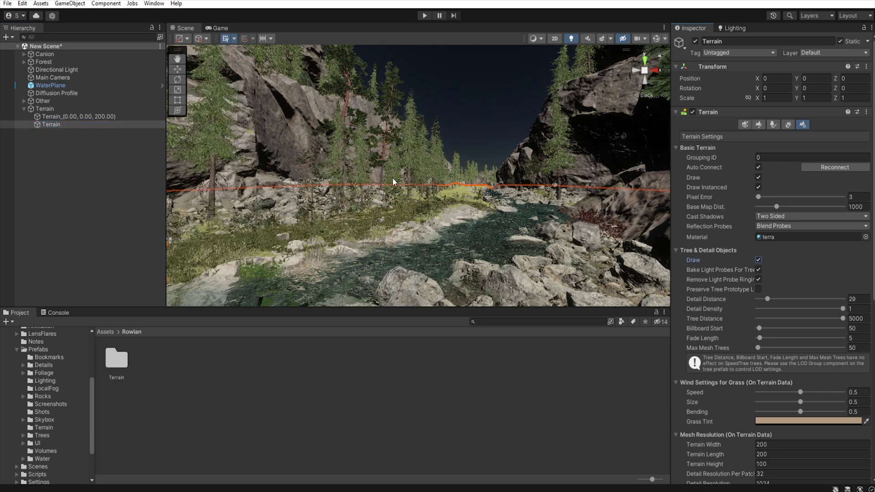
click(24, 109)
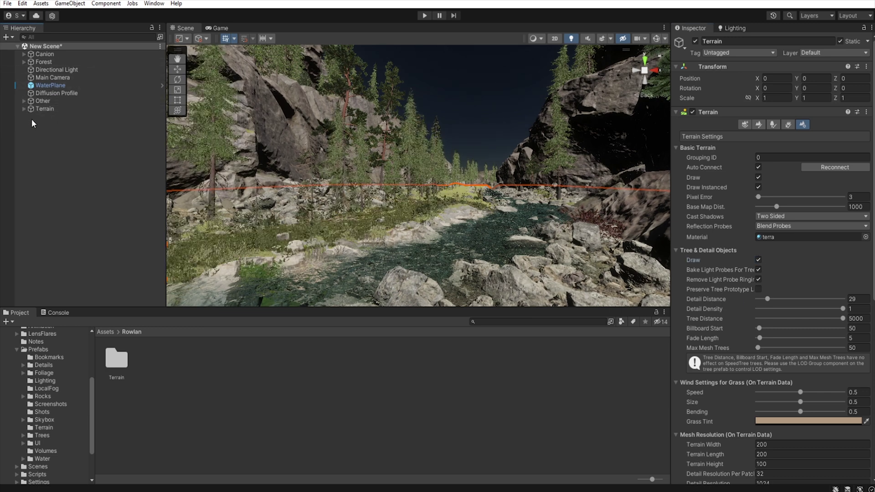
Enable Screen Space Global Illumination and Volumetric Clouds in the HDRP quality settings
click(22, 3)
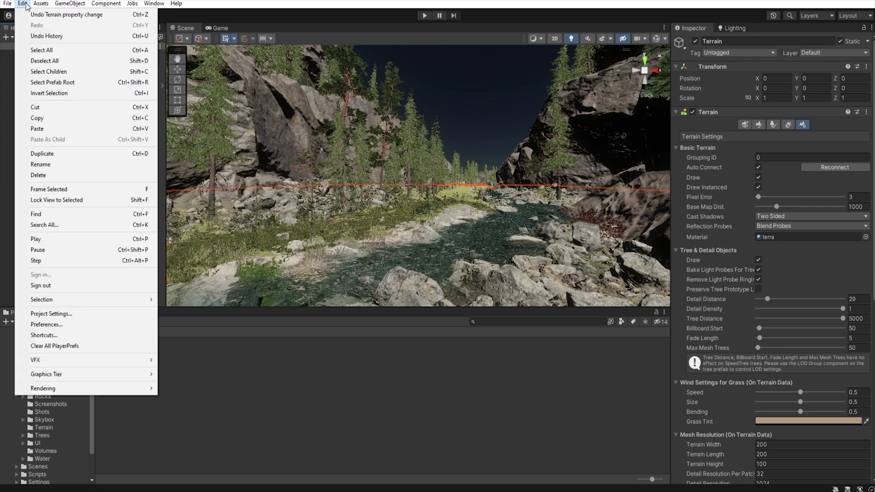
click(45, 314)
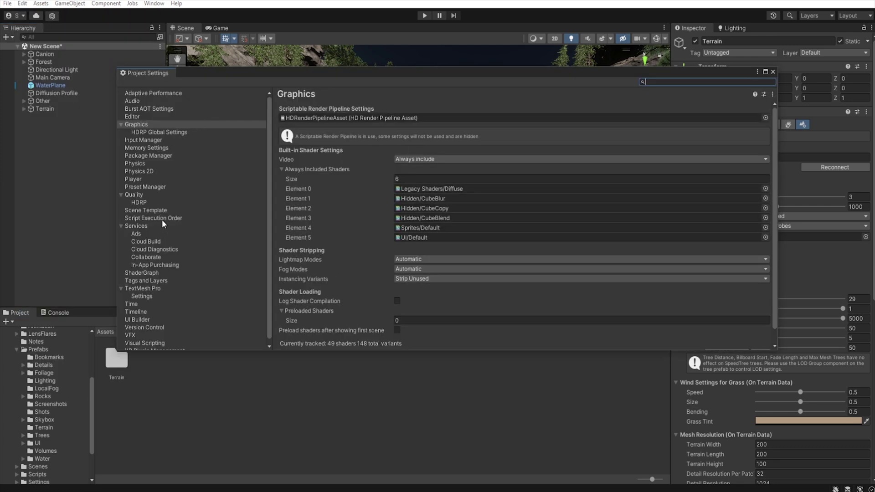
click(154, 203)
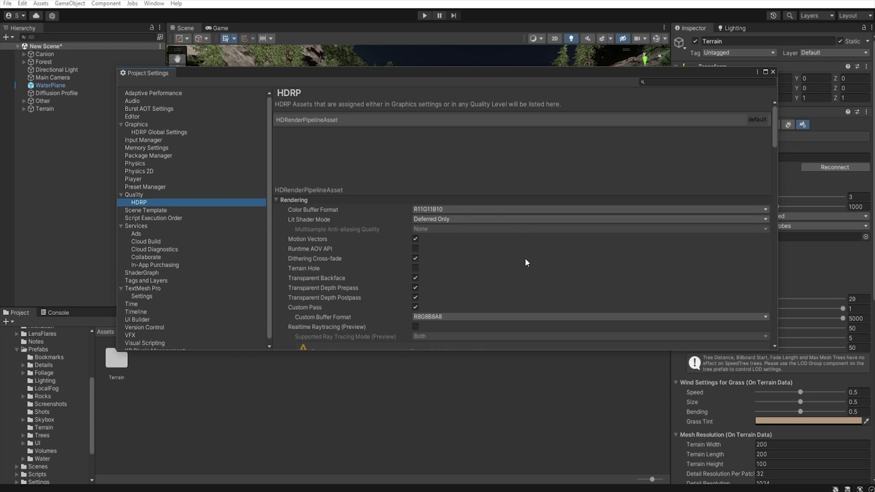
scroll(526, 258, down, 5)
scroll(526, 258, down, 6)
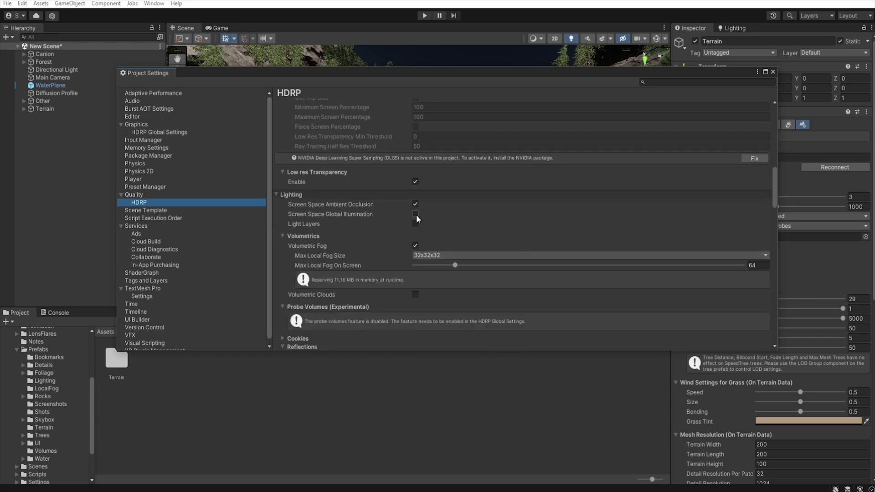
click(415, 214)
scroll(454, 224, down, 4)
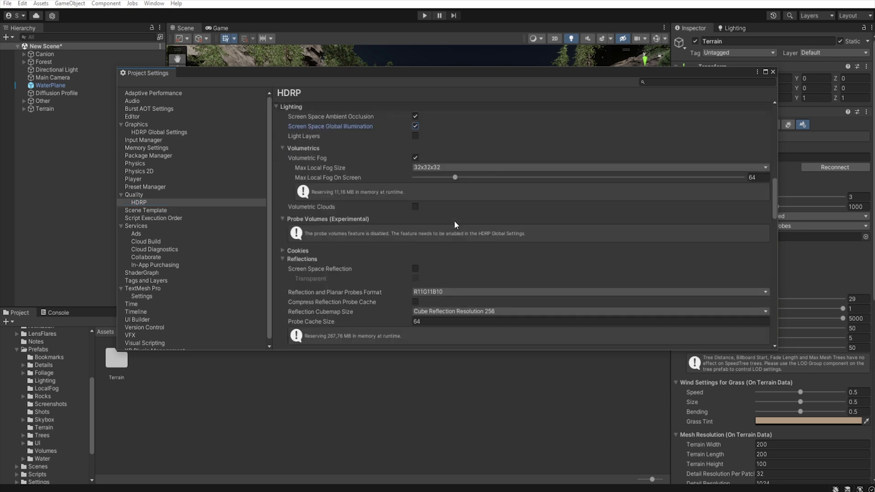
scroll(452, 222, down, 1)
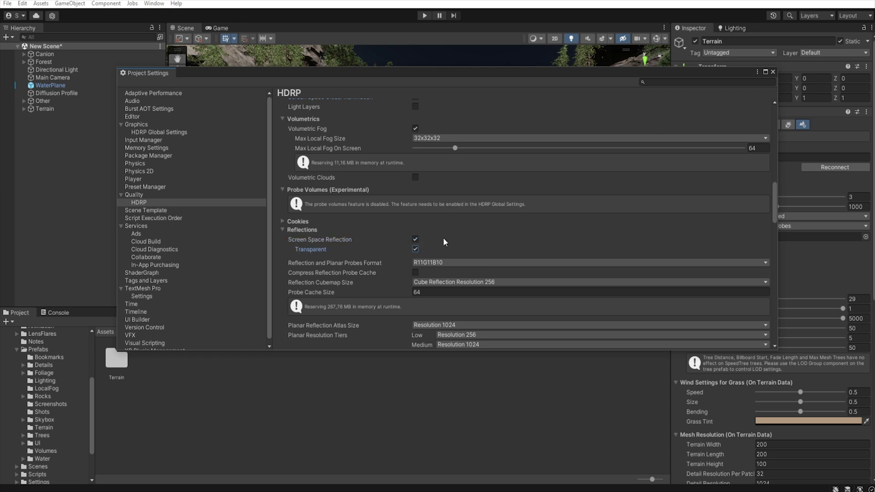
click(415, 178)
Tick SSR Transparents under HDRP Global Settings camera Lighting frame settings, then close Project Settings
click(171, 133)
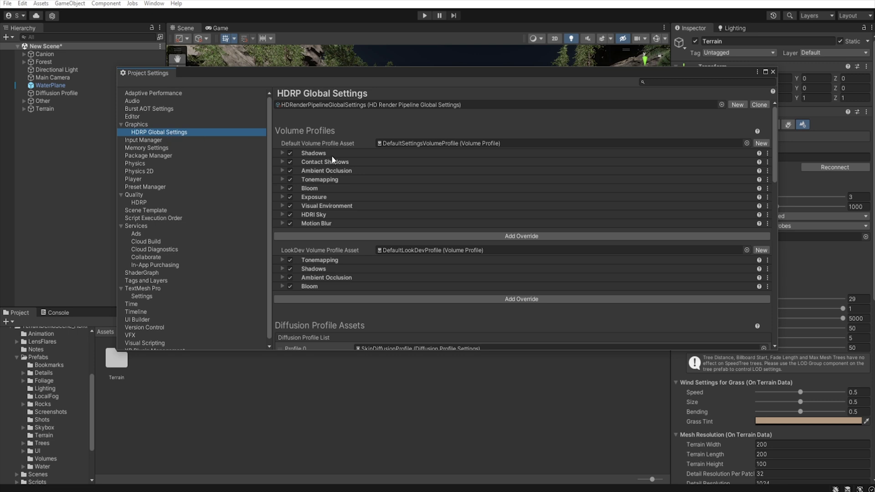
scroll(447, 207, down, 10)
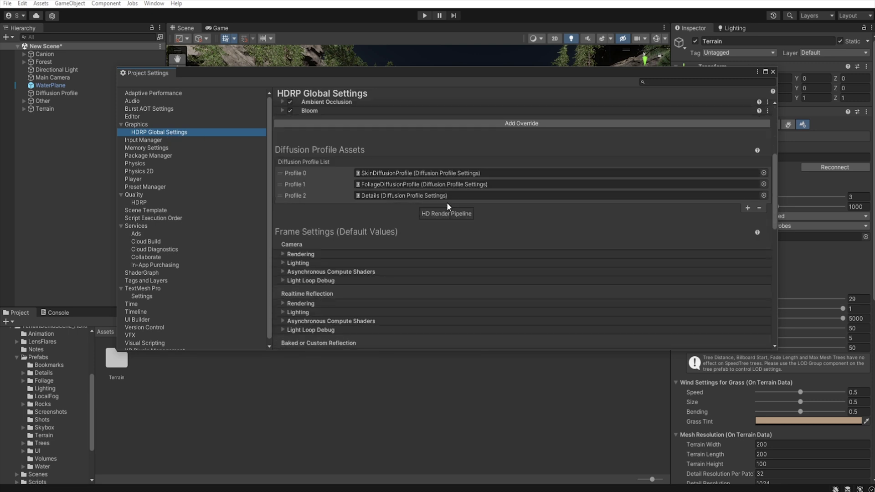
scroll(337, 192, down, 1)
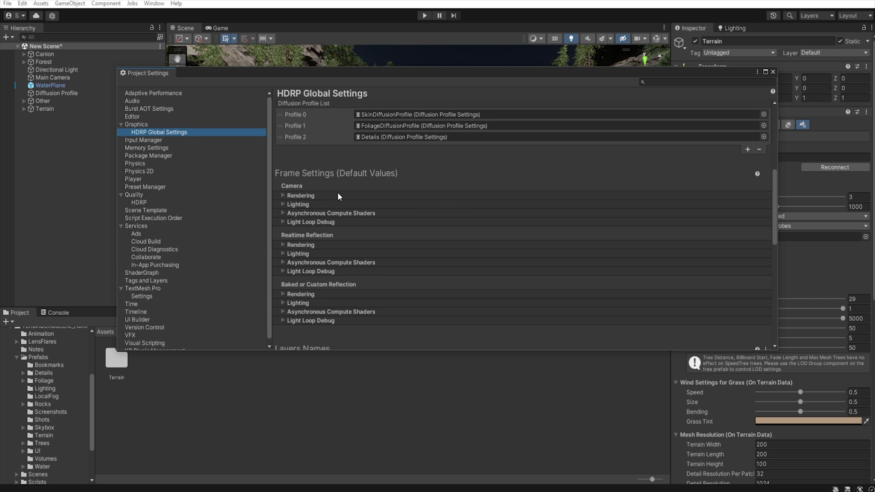
click(283, 204)
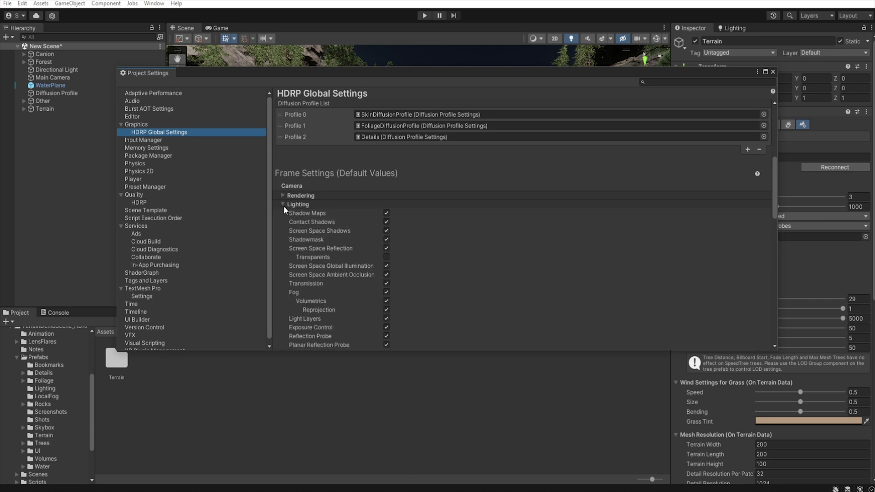
click(387, 257)
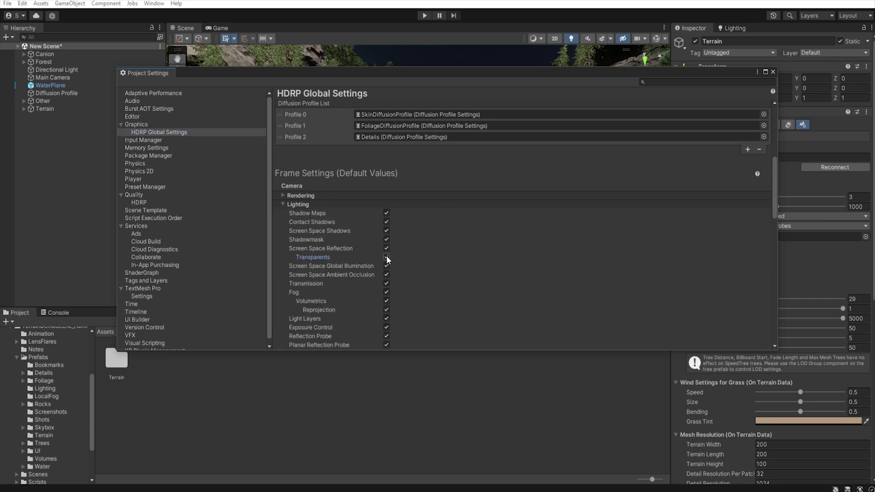
click(773, 72)
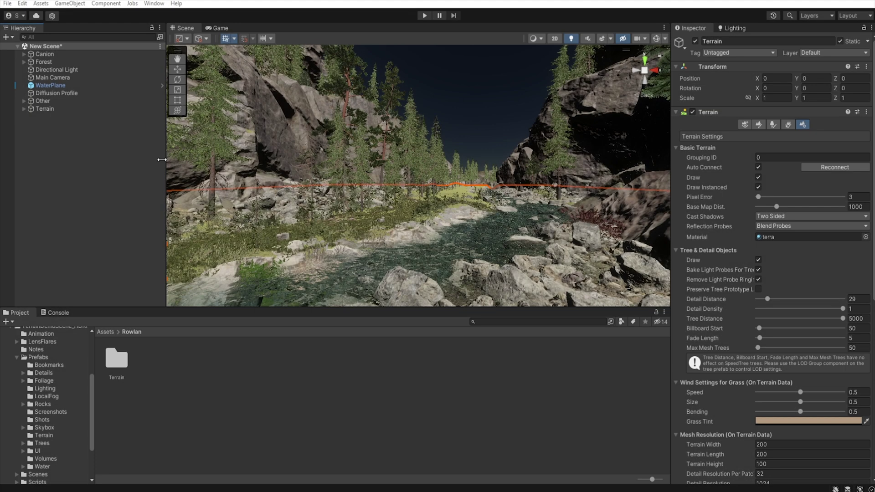
Create a Global Volume in the Hierarchy and assign it a new volume profile
right_click(90, 137)
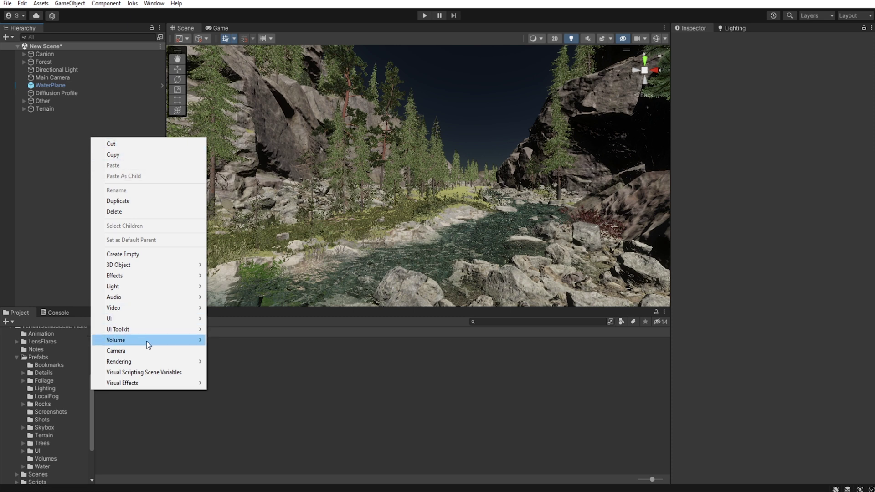
mouse_move(169, 345)
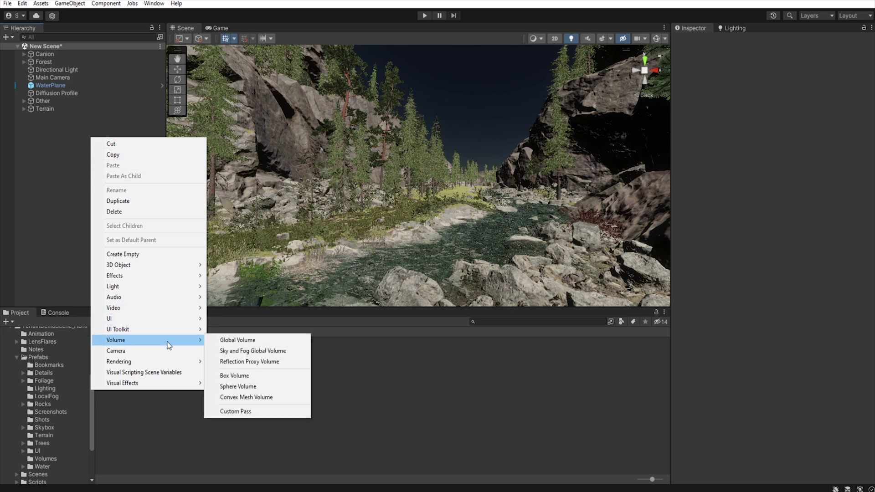
click(274, 345)
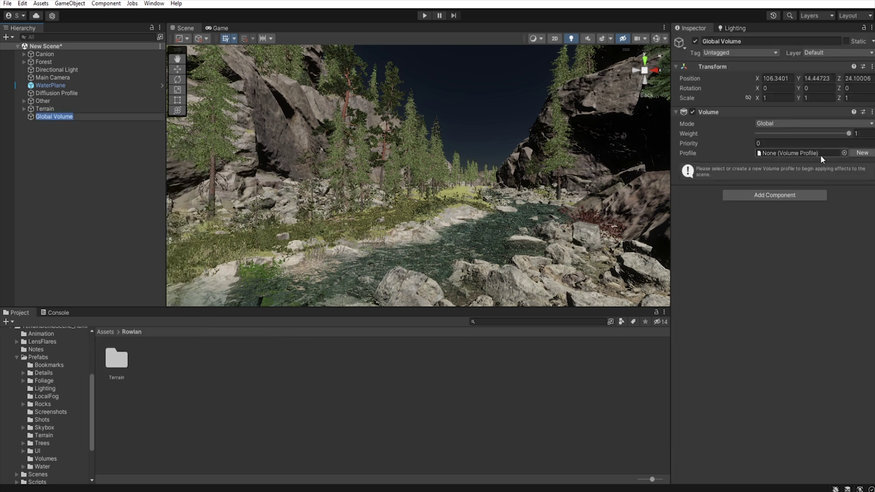
click(861, 152)
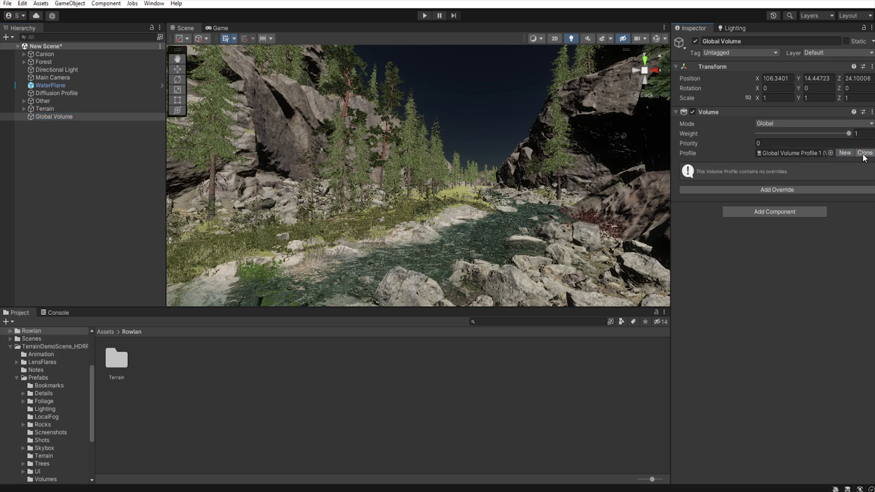
click(783, 191)
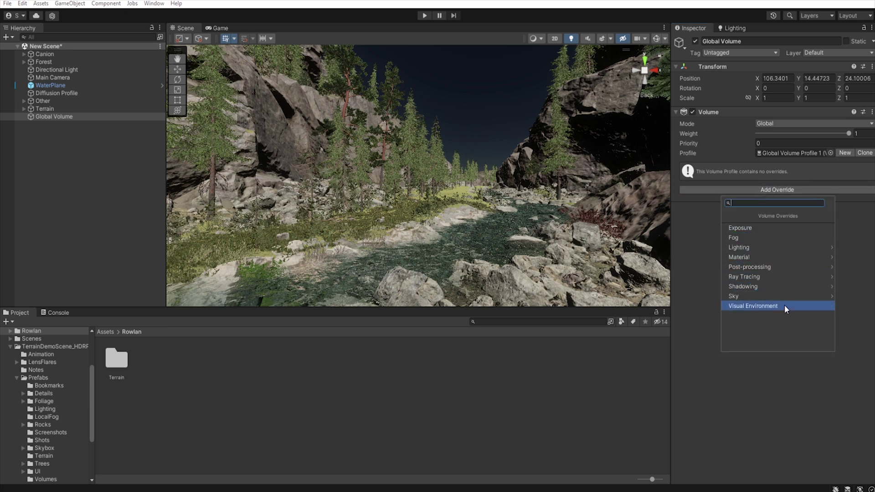
Add Visual Environment with Physically Based Sky, Dynamic ambient mode and wind Global Speed 0
click(744, 306)
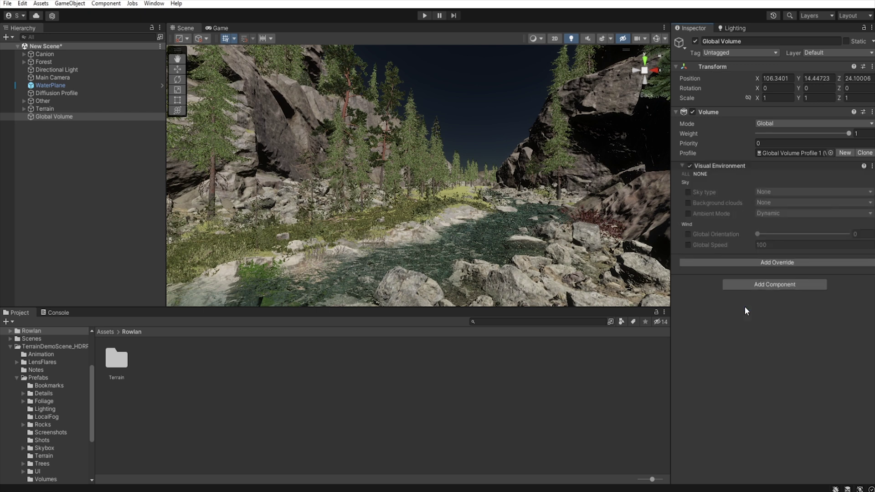
click(688, 192)
click(799, 191)
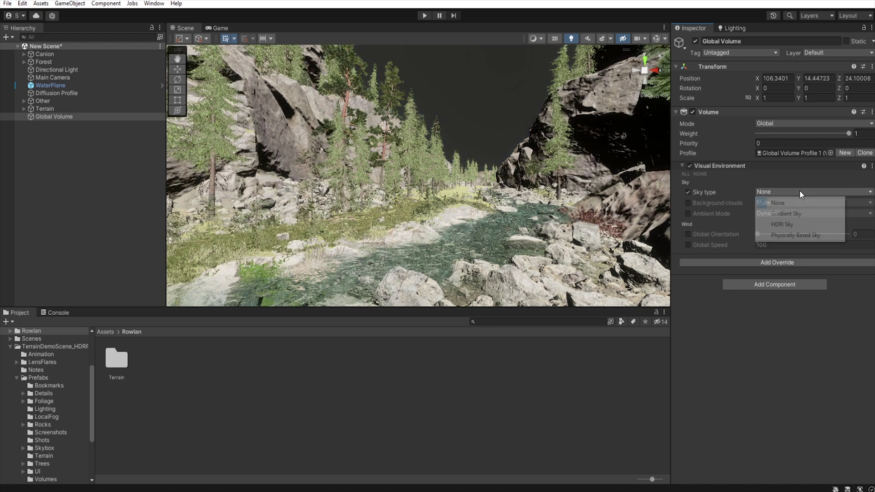
click(795, 241)
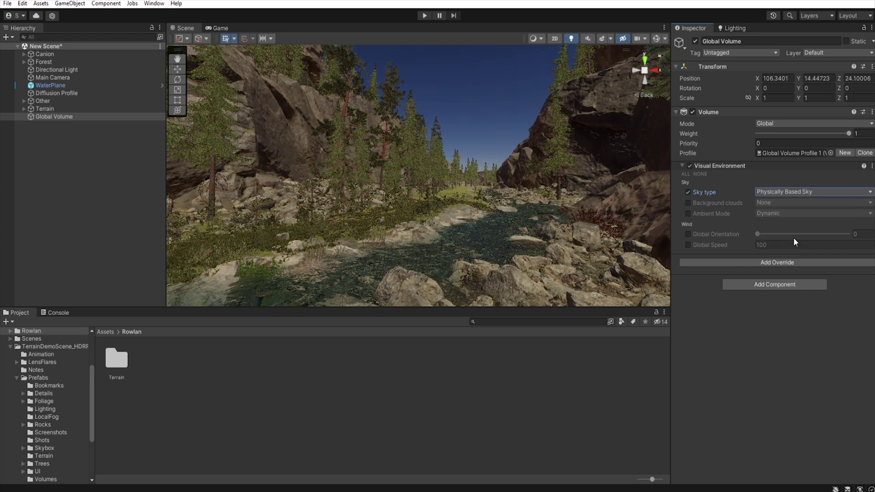
click(687, 214)
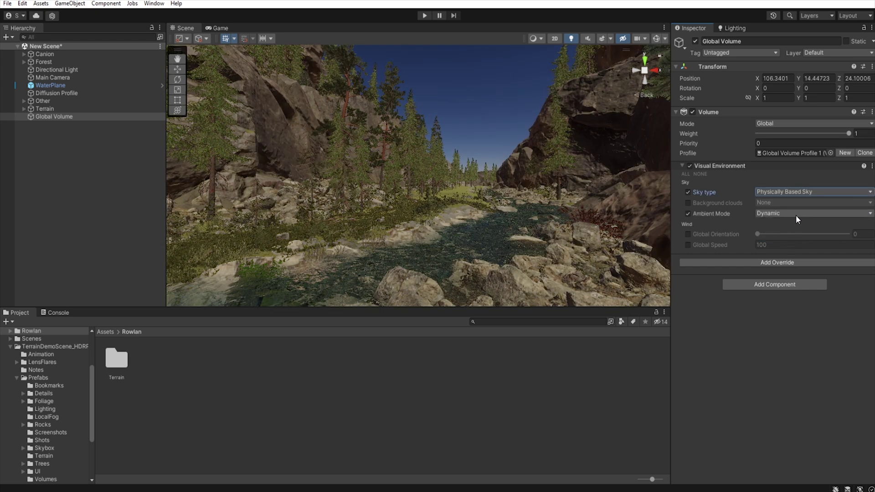
click(687, 246)
click(781, 246)
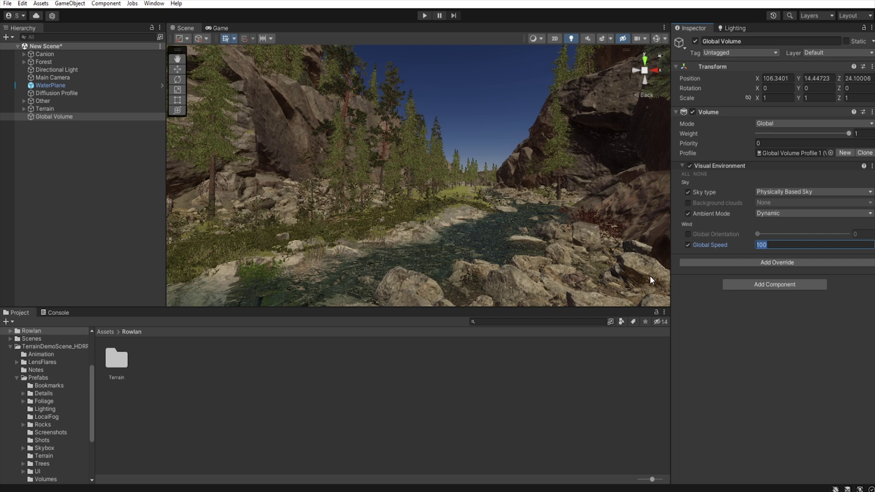
text(0)
Add a Physically Based Sky override below Visual Environment and review its default settings
click(776, 262)
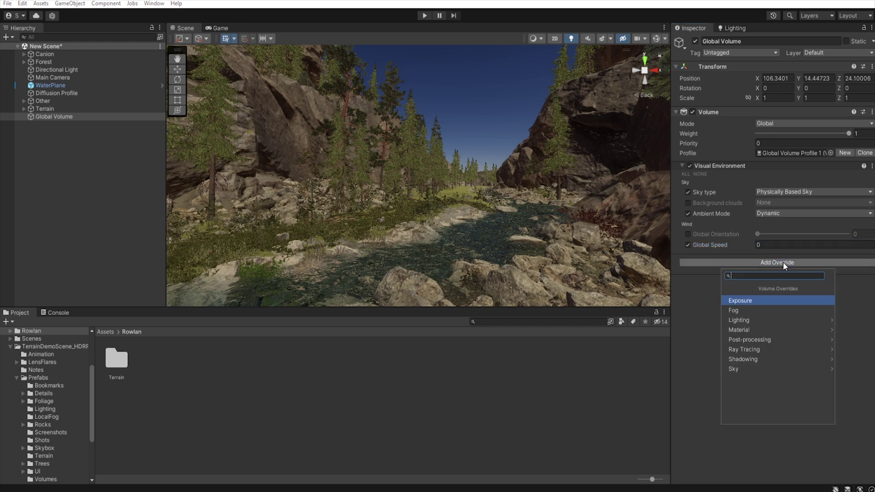
click(765, 368)
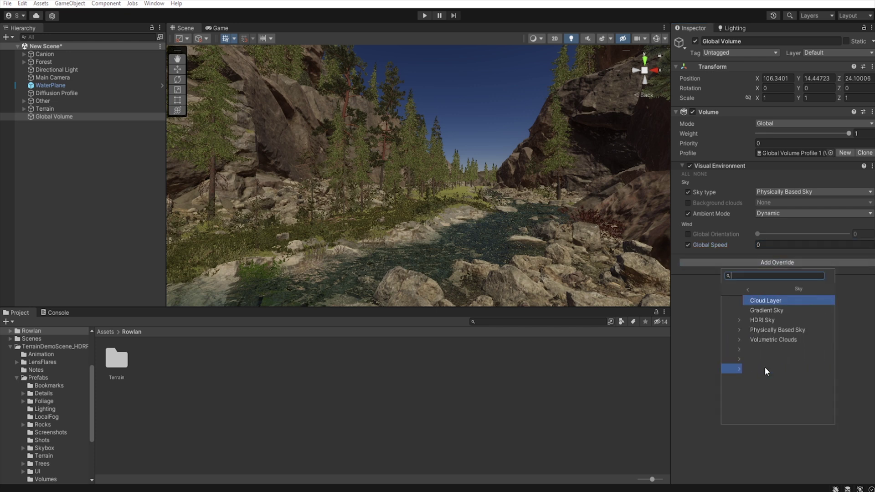
click(777, 330)
scroll(728, 315, down, 5)
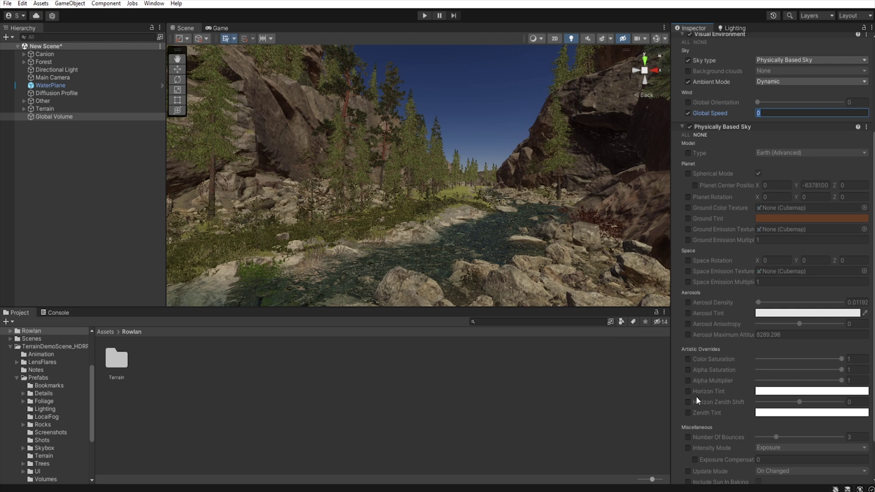
scroll(723, 176, up, 5)
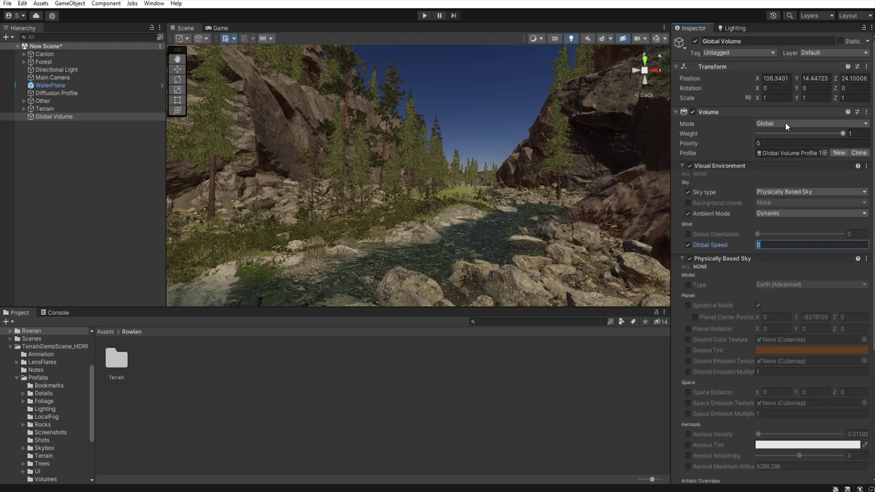
Rotate the Directional Light to X 6.2 and Y about -175 for a low sun
click(76, 69)
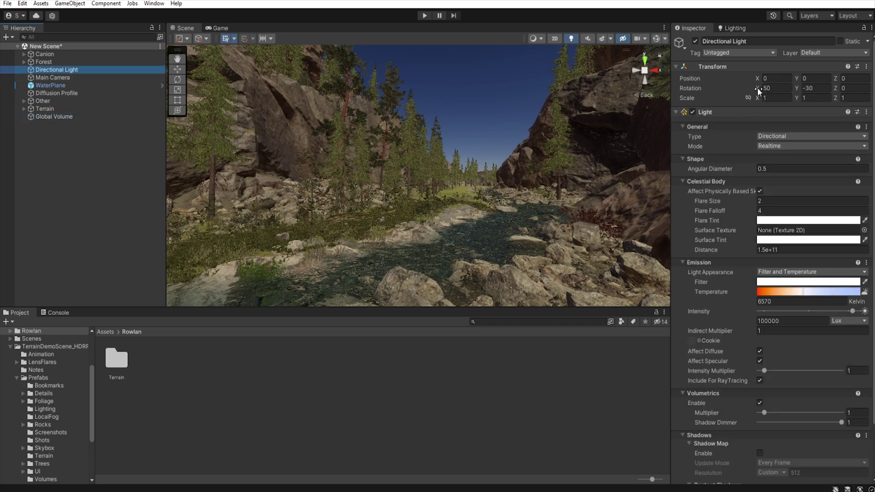
drag(759, 90, 661, 80)
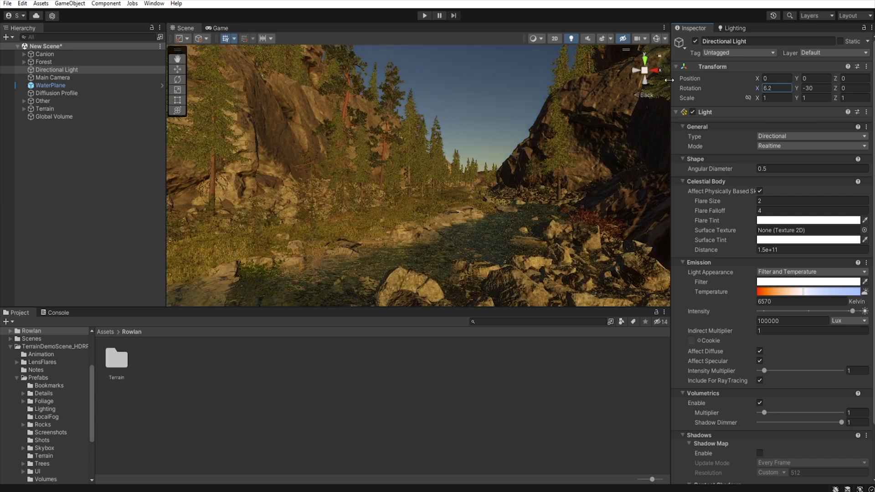
drag(797, 86, 487, 95)
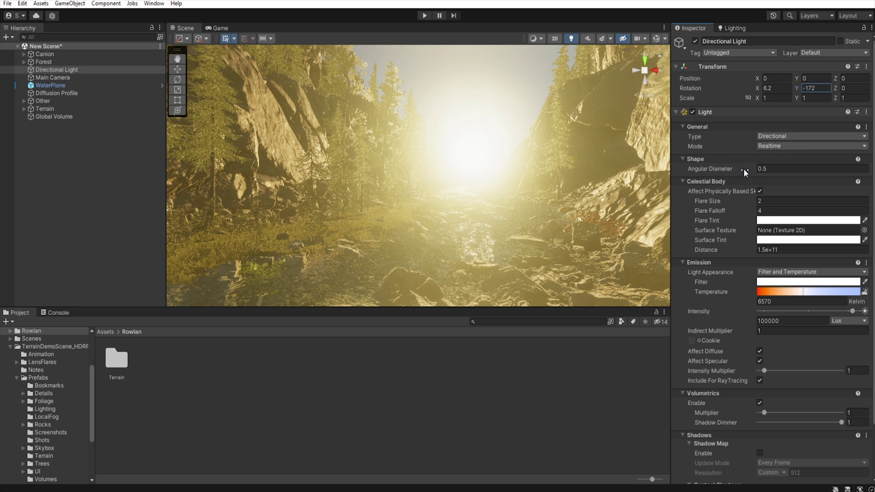
Set the sun's Angular Diameter to 3.1 and its Flare Size to 0.4
drag(743, 169, 755, 169)
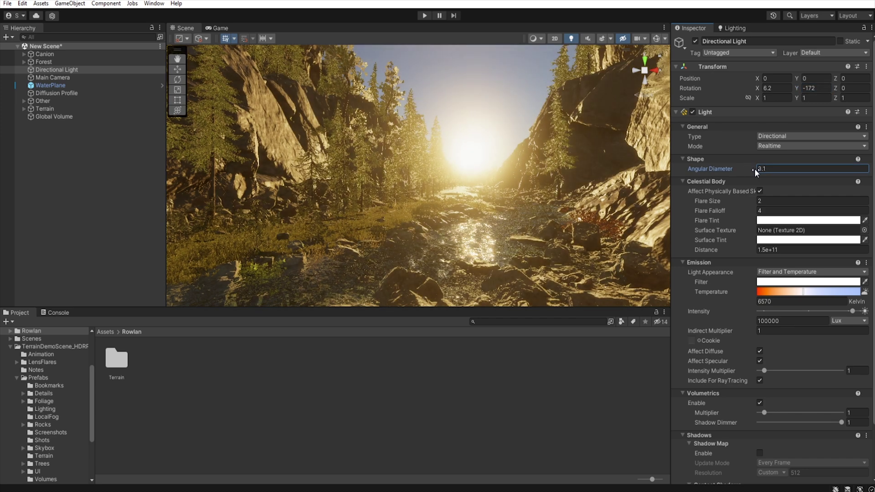
click(749, 203)
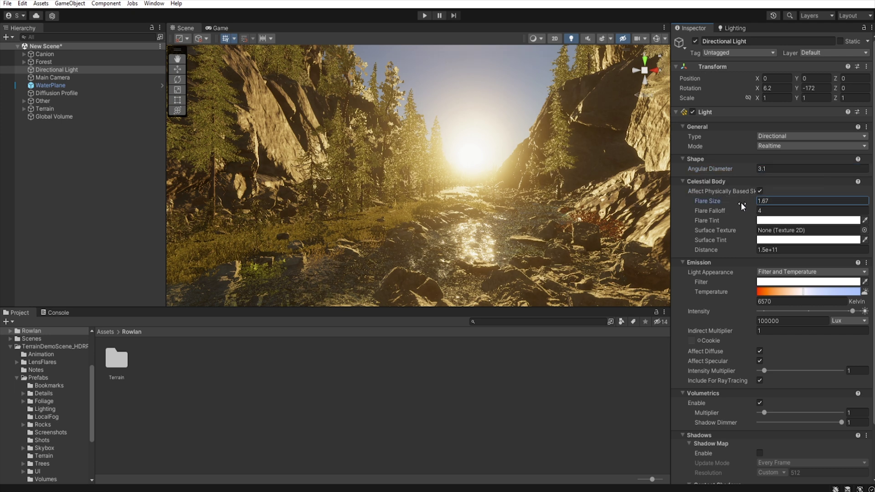
drag(737, 203, 721, 204)
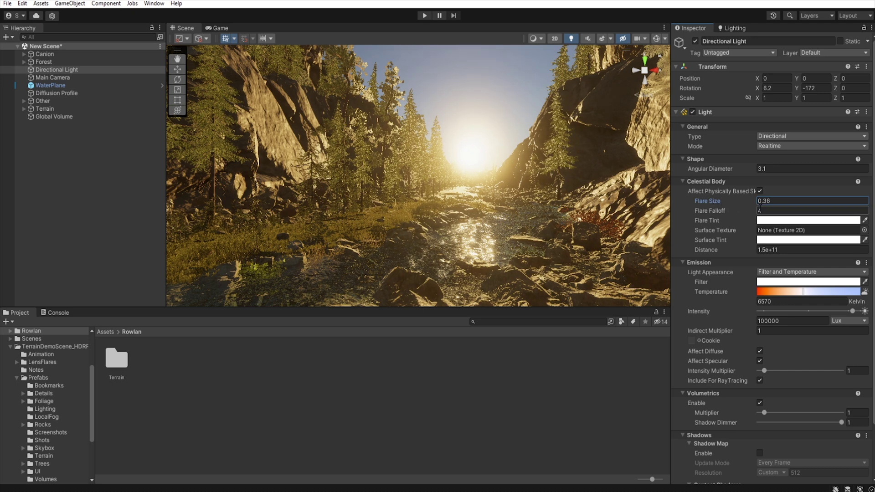
click(764, 201)
text(0.4)
Adjust the Directional Light emission temperature slider until it reads 10083 Kelvin
click(805, 292)
drag(805, 294, 825, 294)
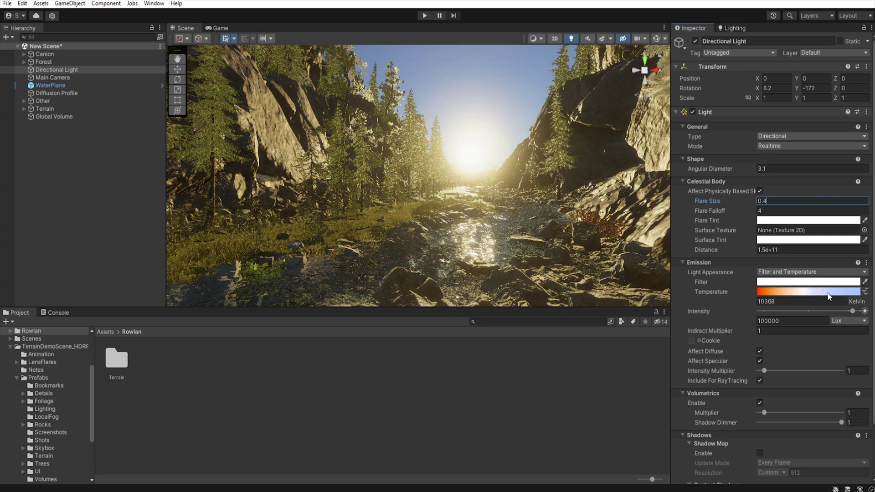
mouse_move(828, 295)
mouse_down()
mouse_move(857, 295)
mouse_move(758, 295)
mouse_move(827, 298)
mouse_up()
drag(826, 297, 824, 296)
scroll(814, 300, down, 3)
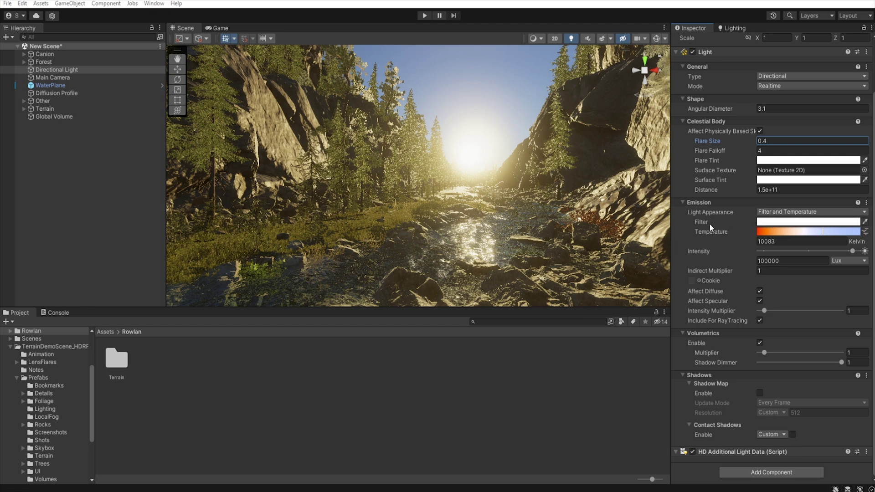
click(793, 223)
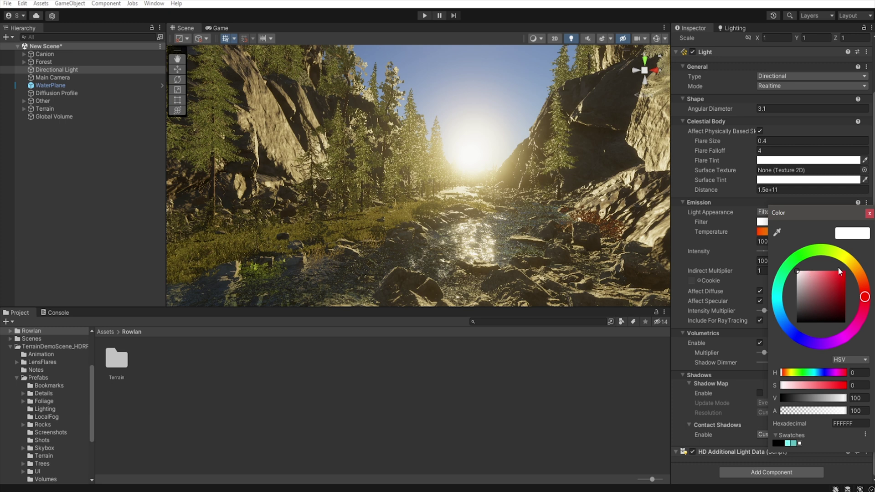
click(805, 273)
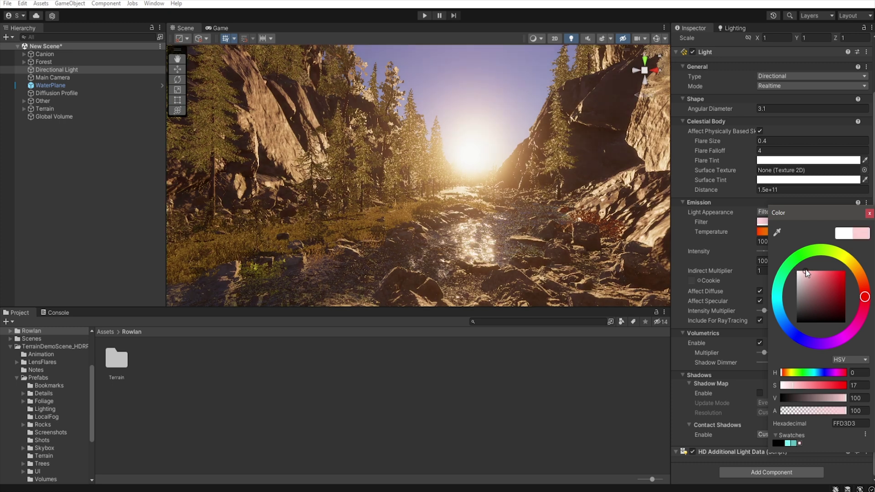
drag(806, 272, 794, 272)
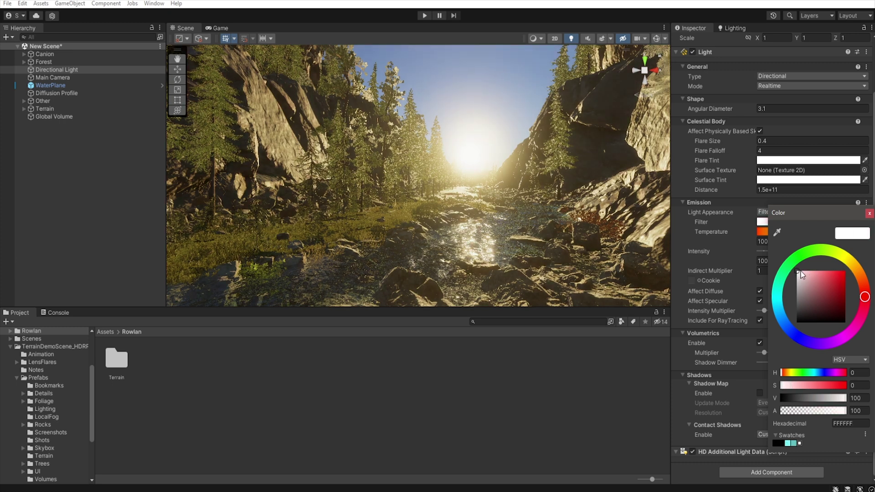
click(870, 214)
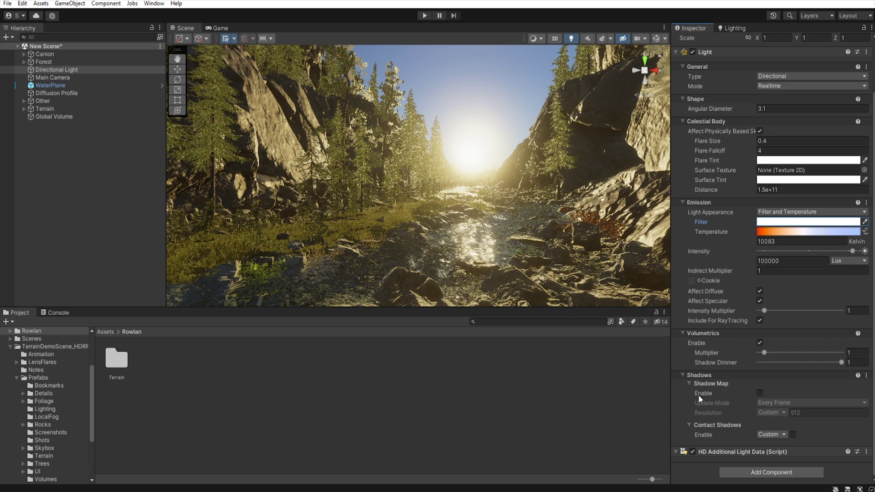
Enable the sun's shadow map at High 1024 resolution
click(759, 393)
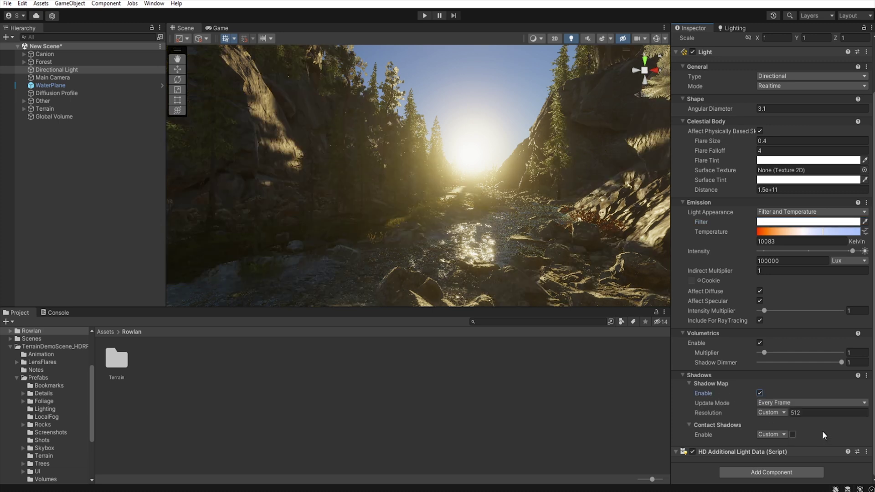
click(784, 412)
click(791, 455)
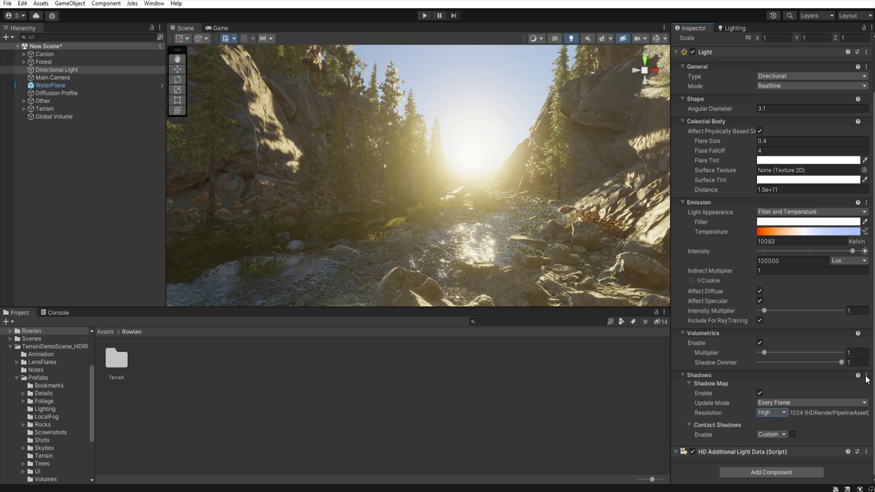
Show additional shadow properties, set Dimmer to 0.856 and enable Contact Shadows
click(866, 375)
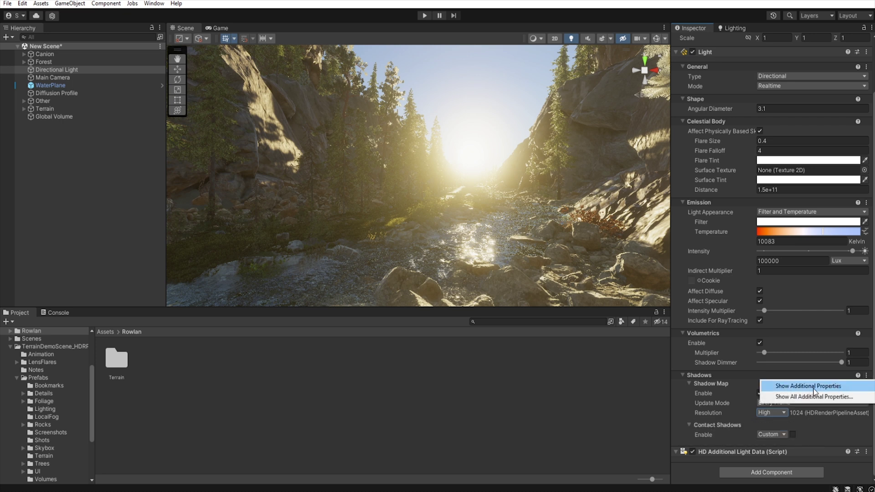
click(832, 391)
scroll(832, 397, down, 1)
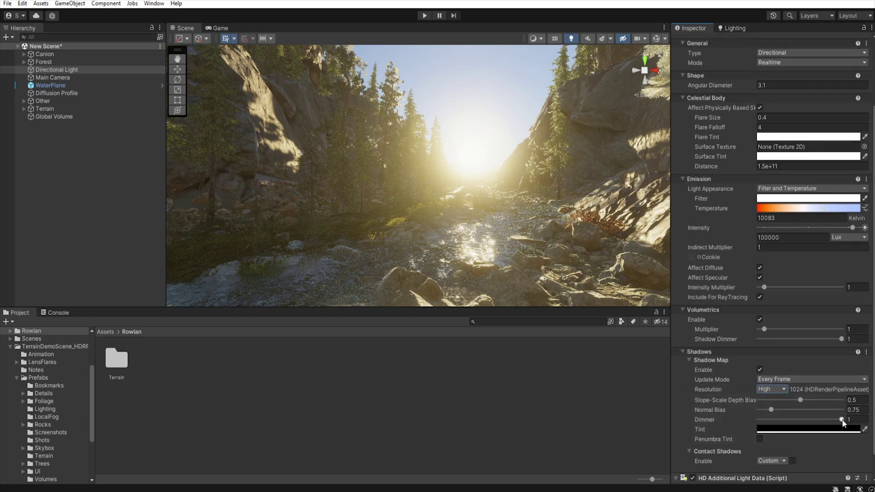
drag(843, 422, 830, 421)
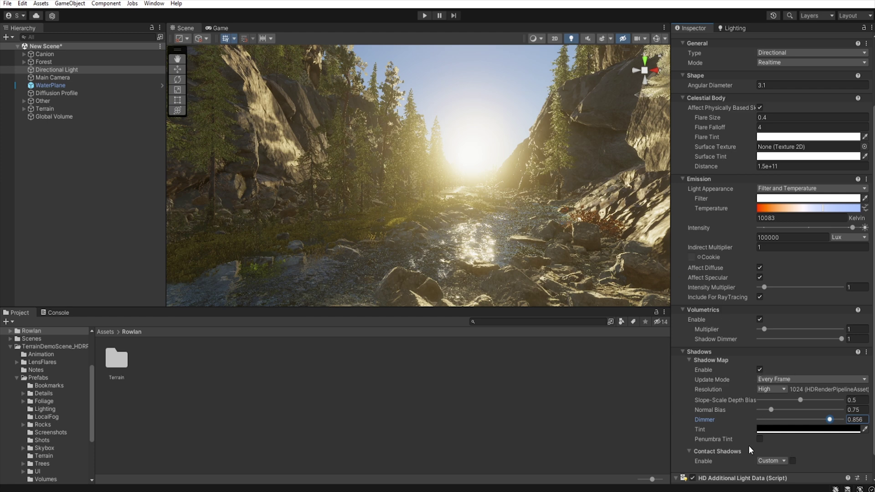
click(792, 461)
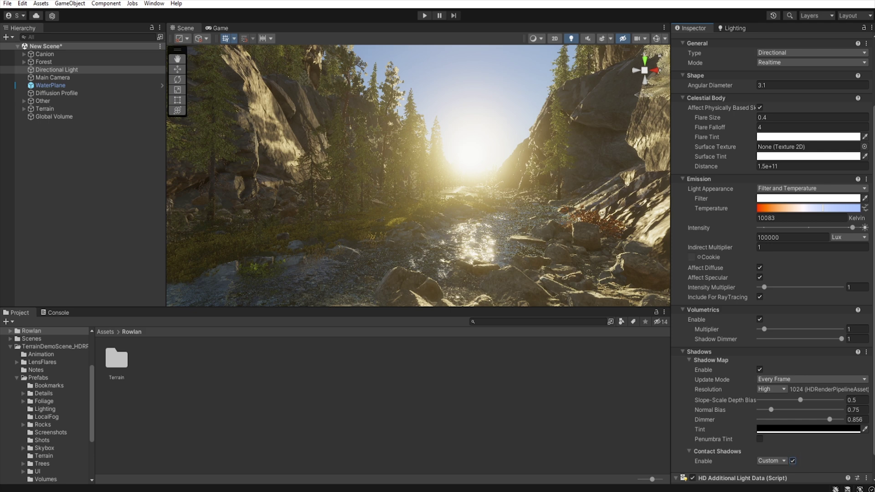
scroll(798, 429, down, 3)
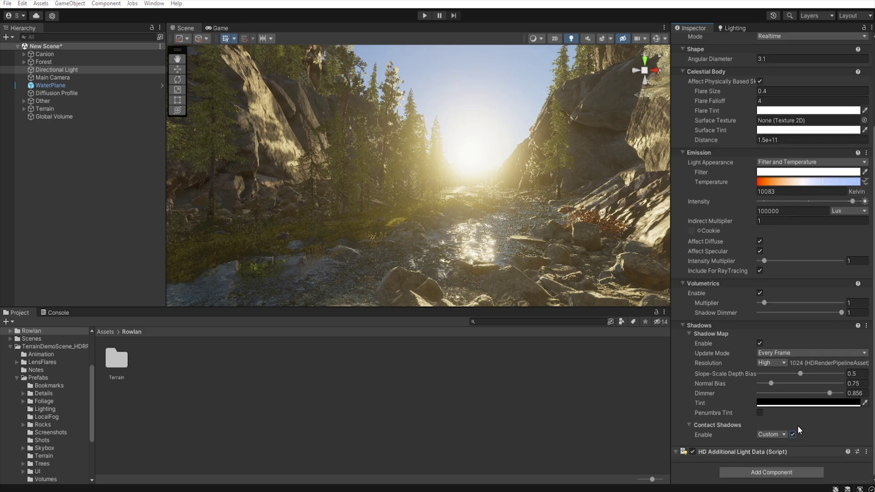
On the Global Volume, override the sky's Ground Tint and make it neutral grey 989898
click(64, 117)
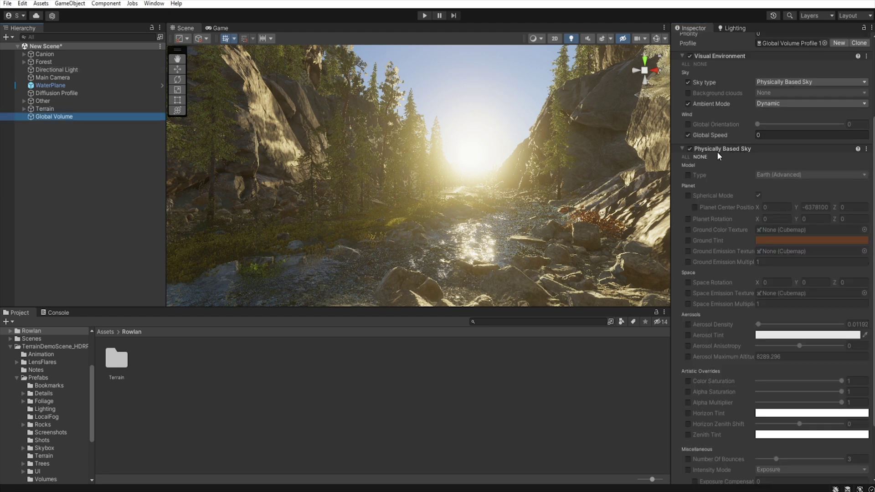
click(688, 240)
click(792, 242)
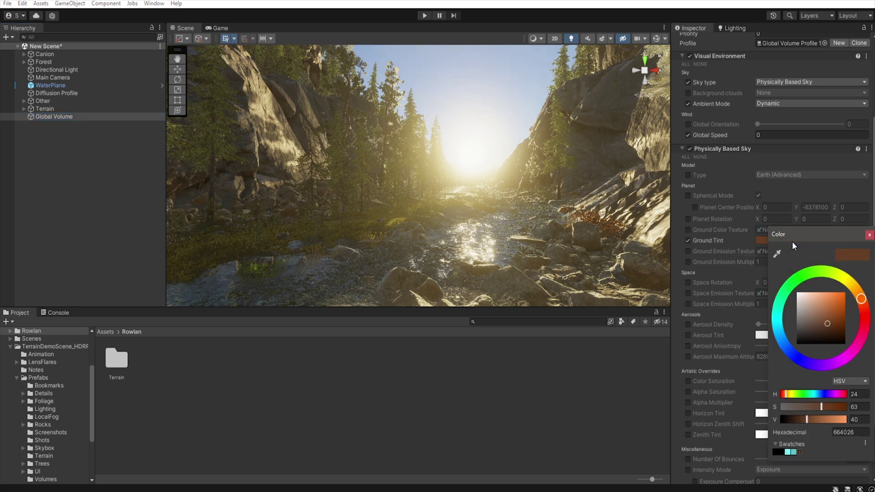
drag(809, 315, 796, 314)
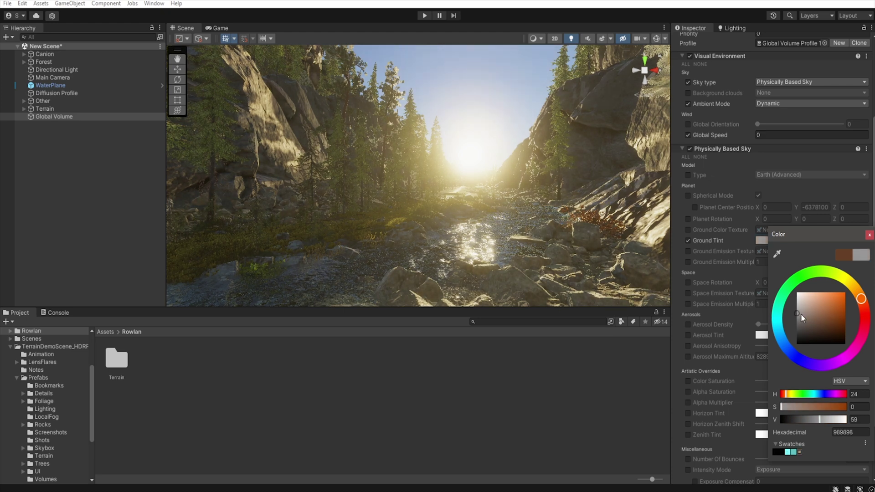
click(869, 234)
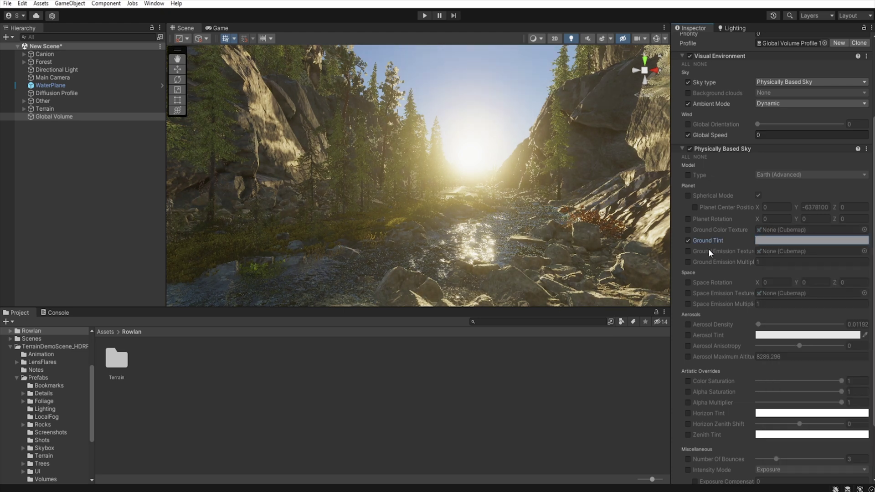
scroll(729, 275, down, 3)
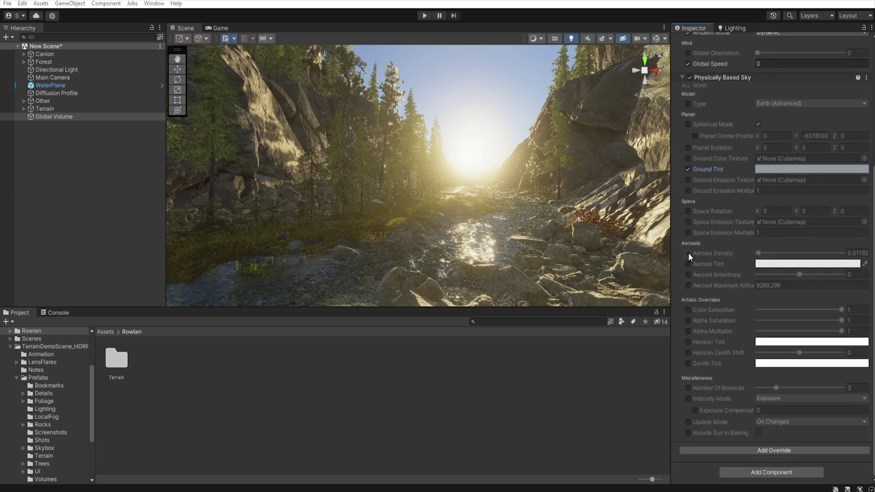
Override the sky's Aerosol Density and raise it to 0.132
click(688, 253)
click(758, 253)
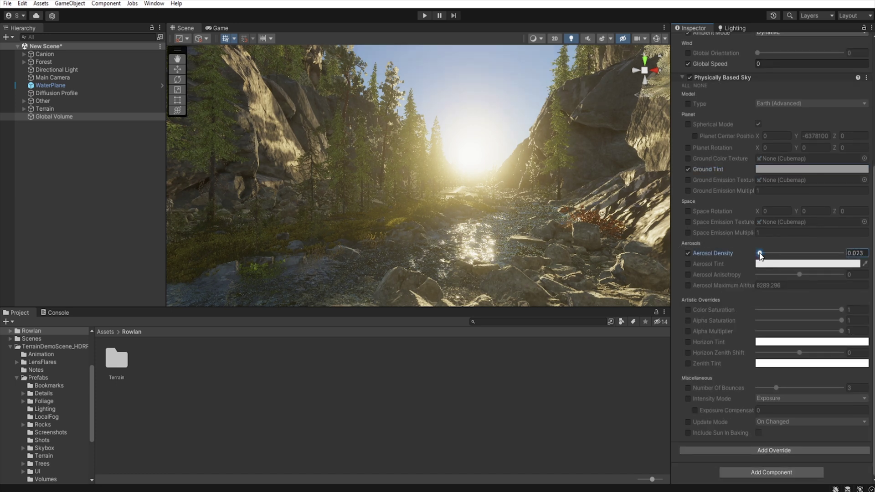
drag(761, 255, 769, 256)
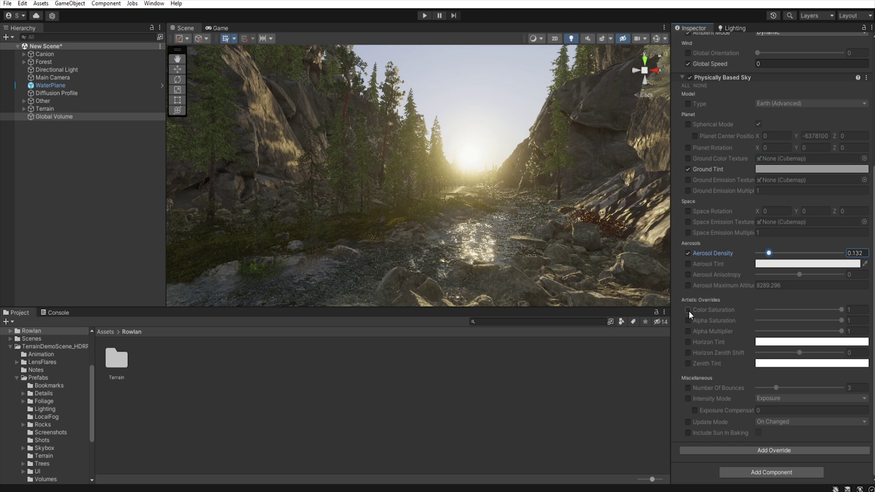
Set Horizon Tint to pale cyan (CEFFFD) and Horizon Zenith Shift to 1
click(801, 342)
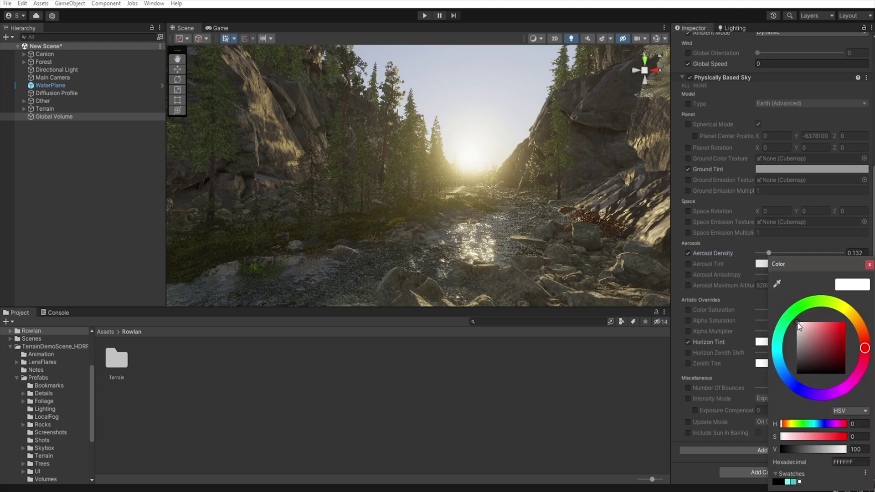
click(778, 347)
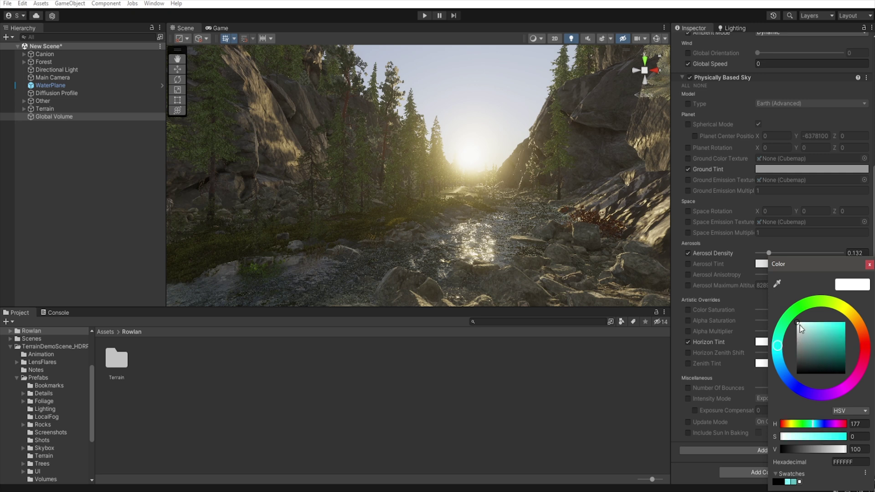
drag(800, 326, 807, 323)
click(869, 265)
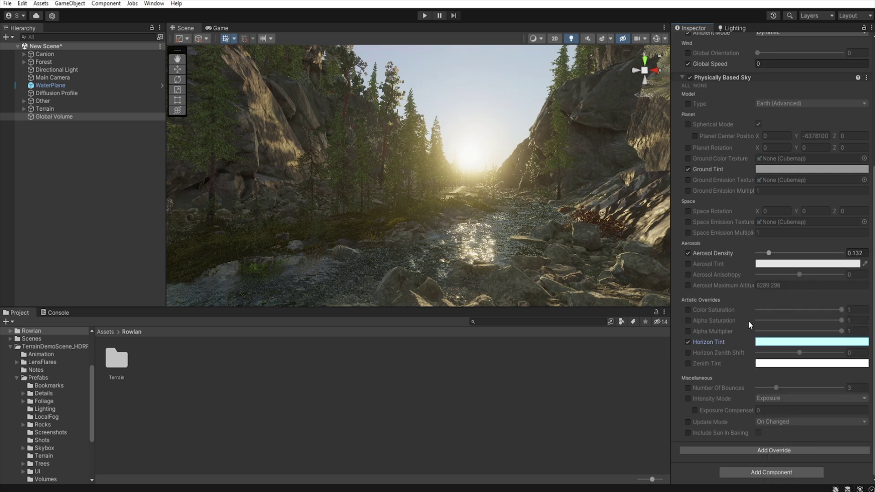
click(687, 353)
drag(801, 353, 842, 354)
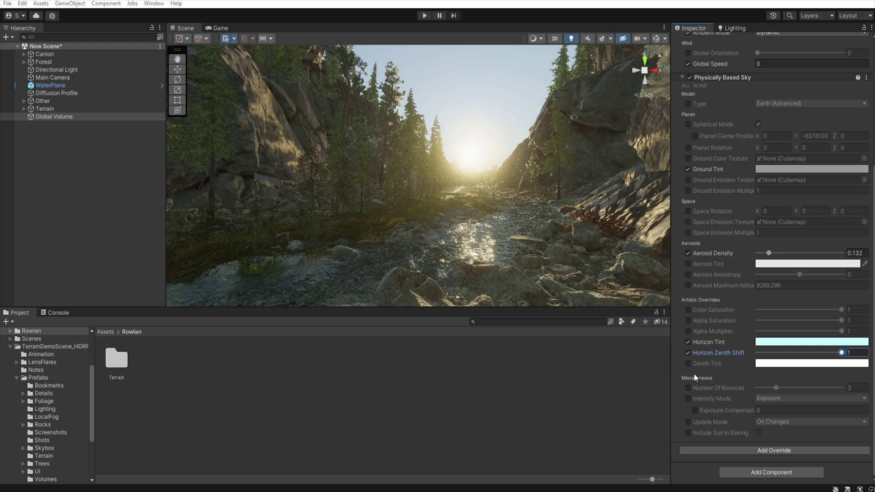
Add a Fog override with all properties overridden, Enable and Volumetric Fog ticked
click(682, 78)
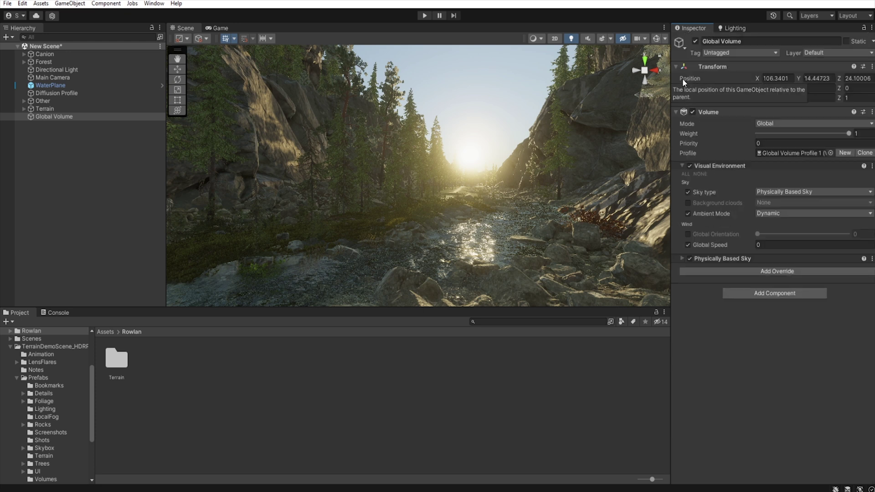
click(776, 272)
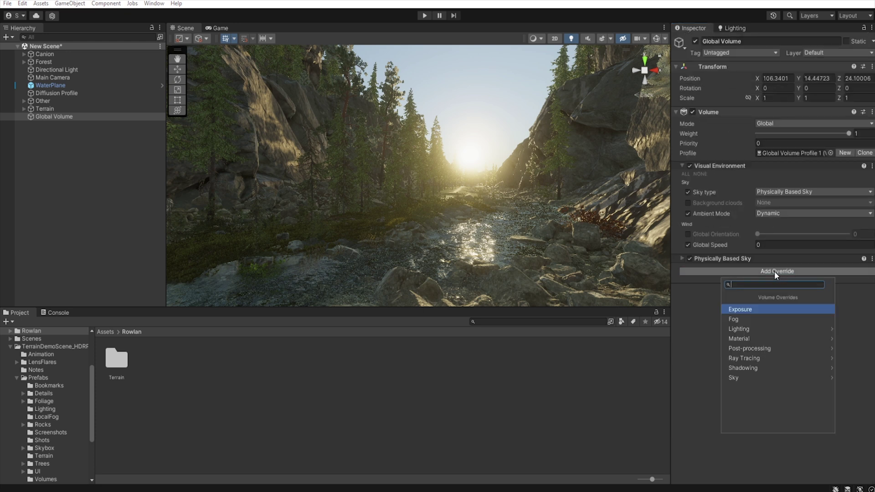
click(763, 320)
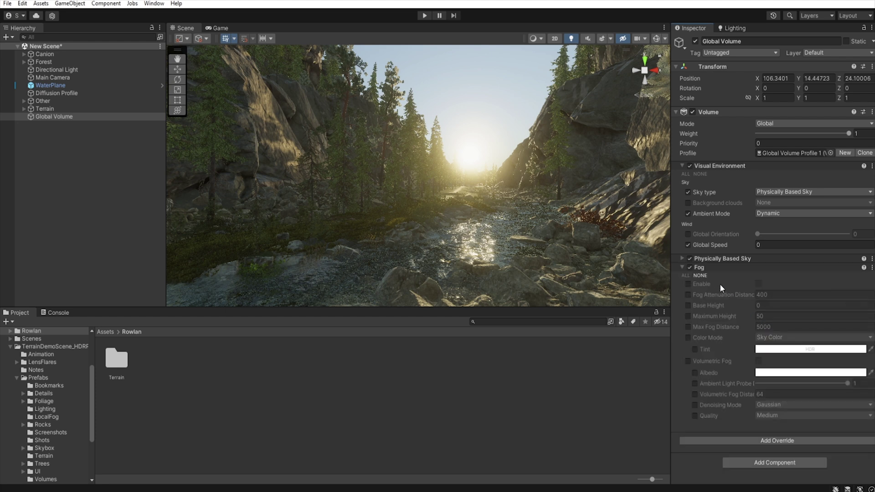
click(686, 274)
click(757, 284)
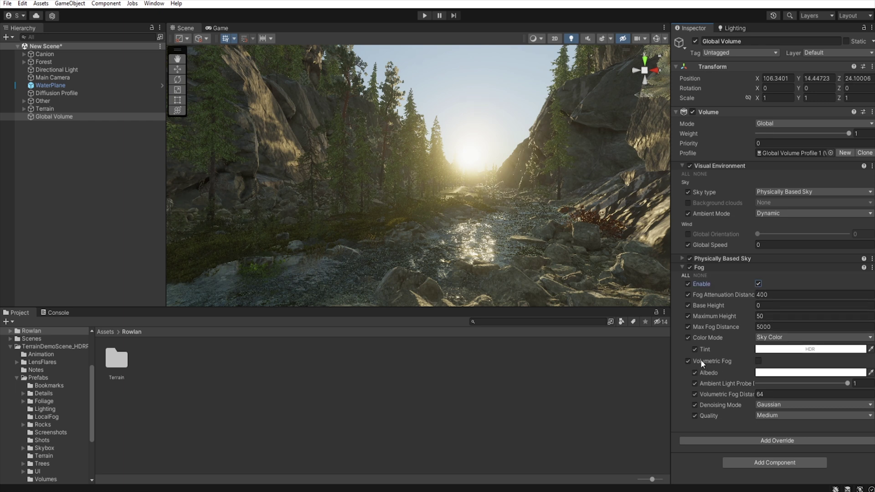
click(758, 361)
Set Volumetric Fog Distance to 200, fog Base Height to 10 and Maximum Height to 120.63
click(773, 394)
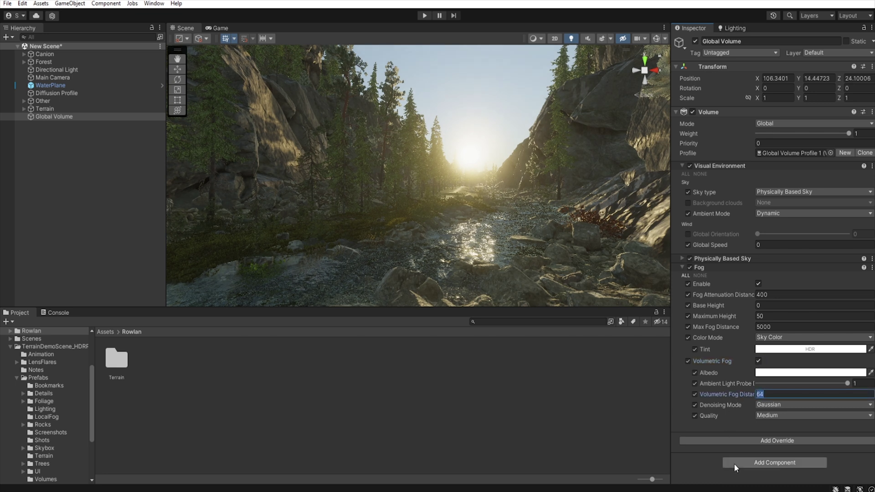
text(200)
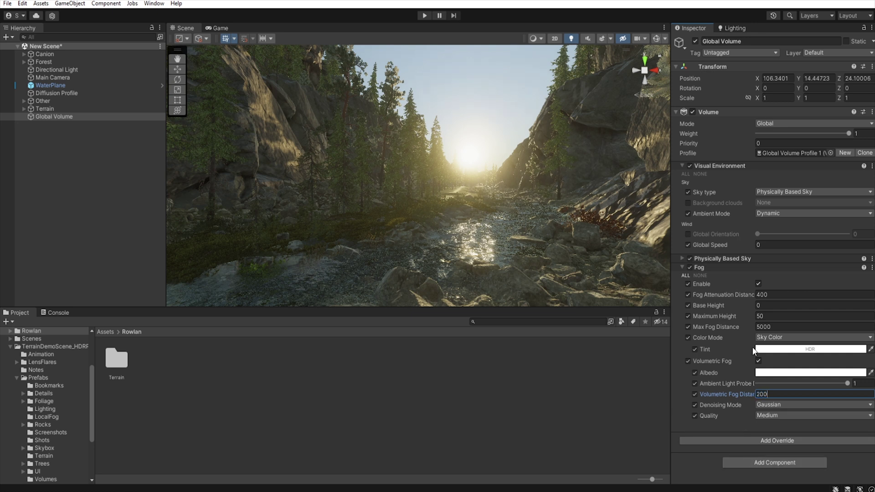
drag(724, 303, 10, 310)
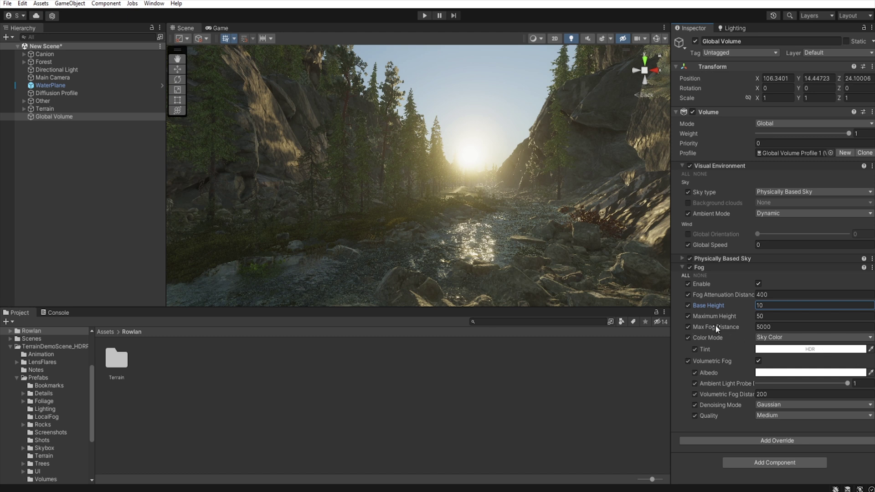
drag(708, 316, 752, 316)
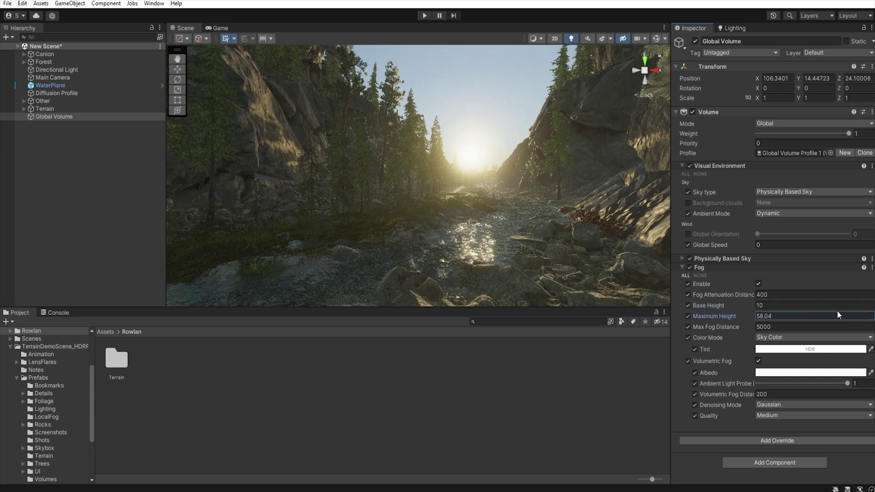
drag(843, 310, 44, 278)
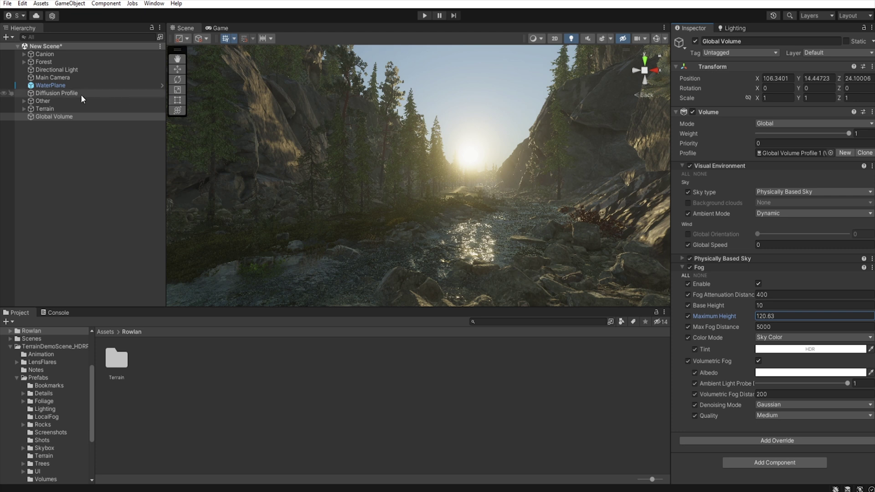
Raise the Directional Light's Volumetrics Multiplier from 1 to 1.62
click(61, 69)
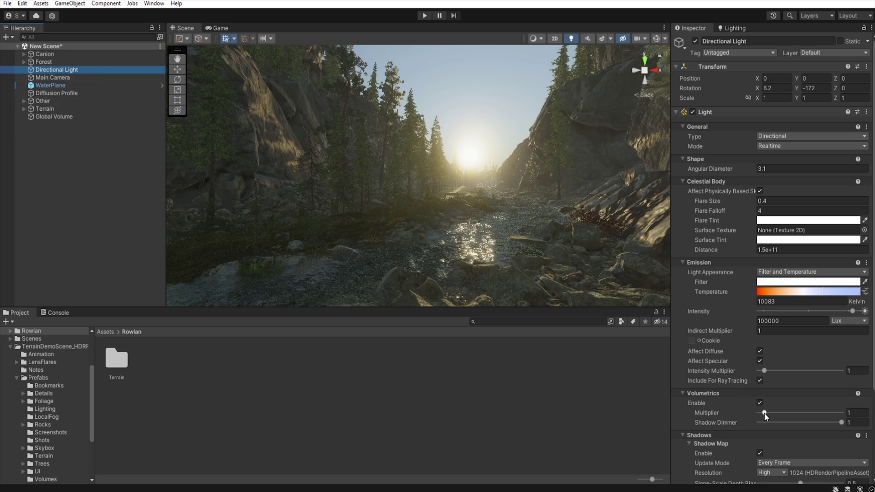
drag(765, 413, 767, 410)
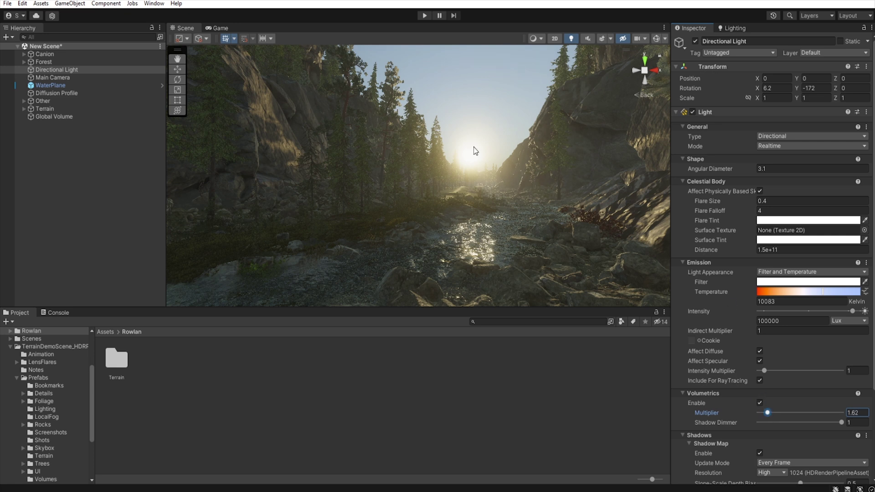
On the Global Volume, set the Fog Tint to a cyan shade brightened one exposure step
click(74, 115)
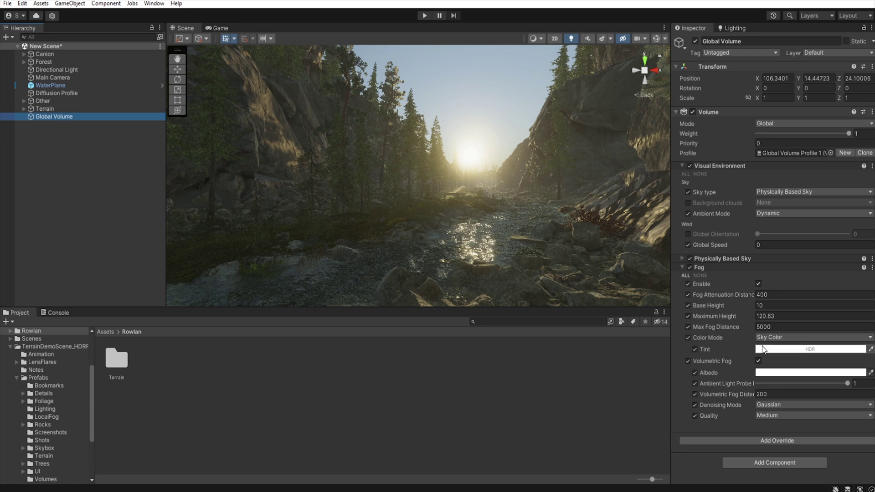
click(800, 349)
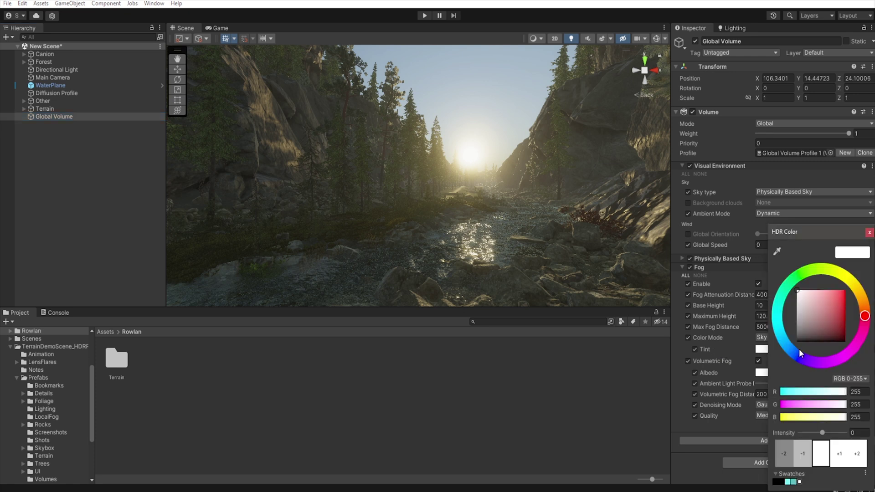
click(777, 316)
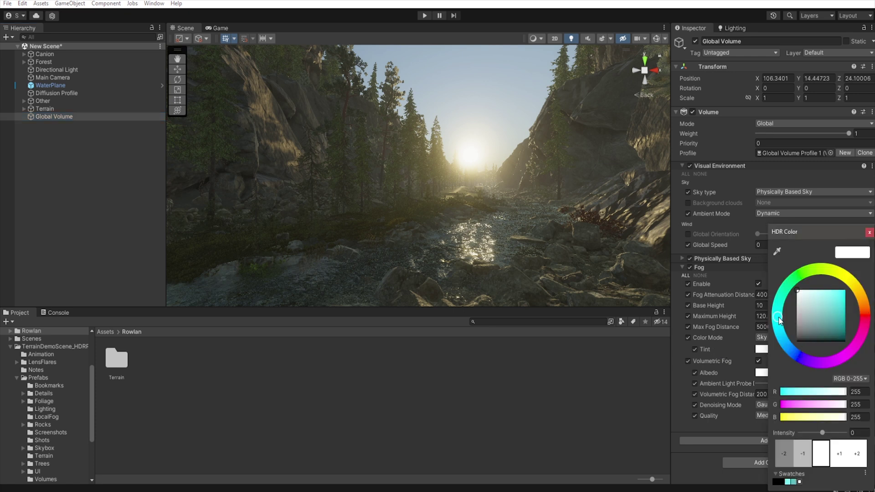
click(831, 304)
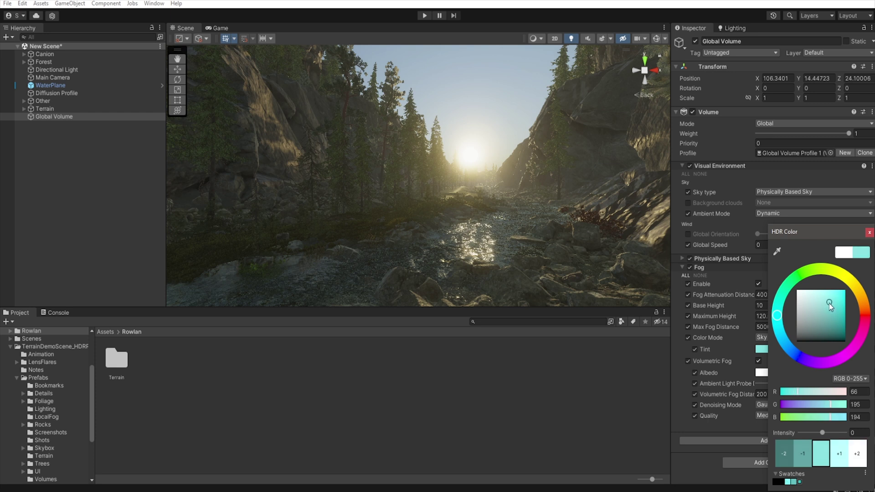
click(831, 304)
click(840, 454)
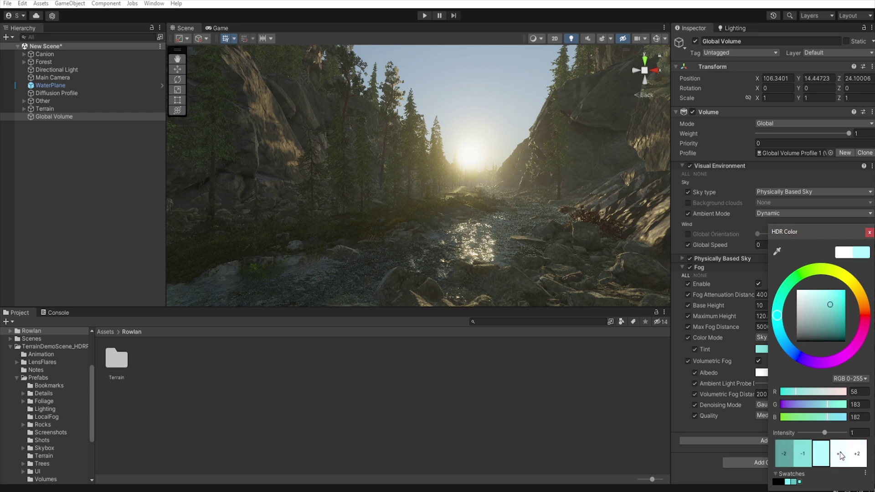
click(869, 232)
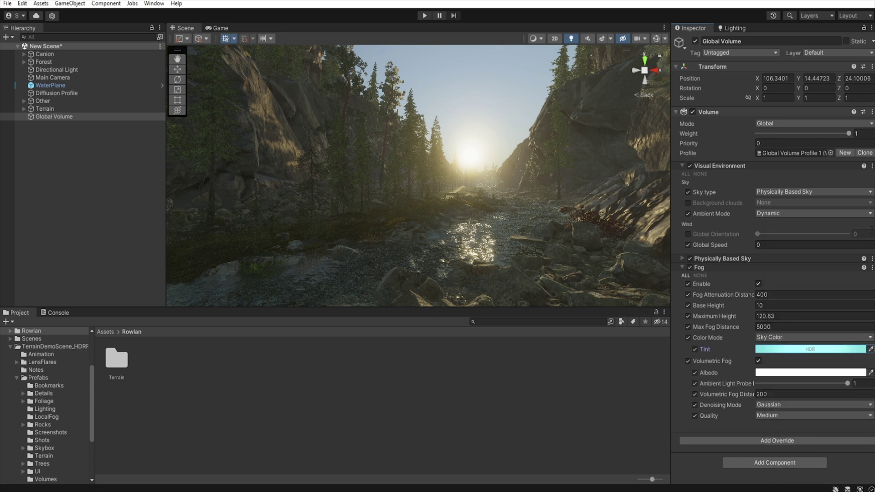
Set the volumetric fog Albedo to pale cyan DAFEFF (hue 182, saturation 15)
click(809, 374)
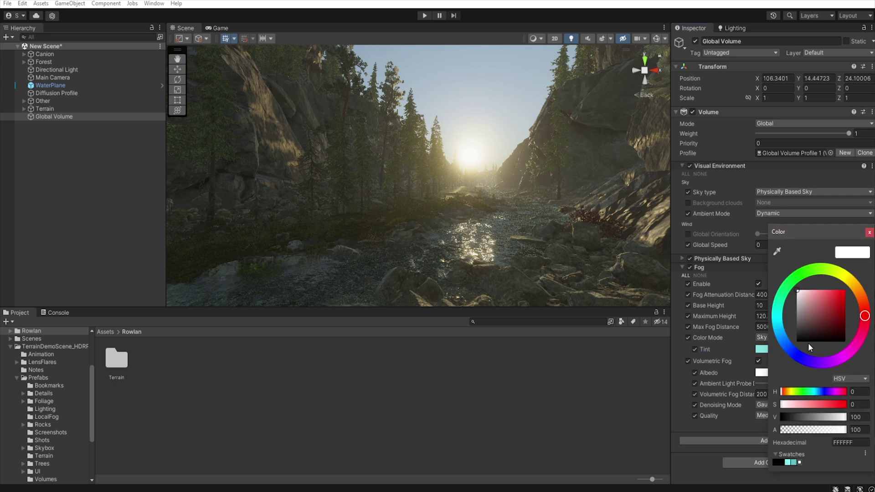
click(778, 317)
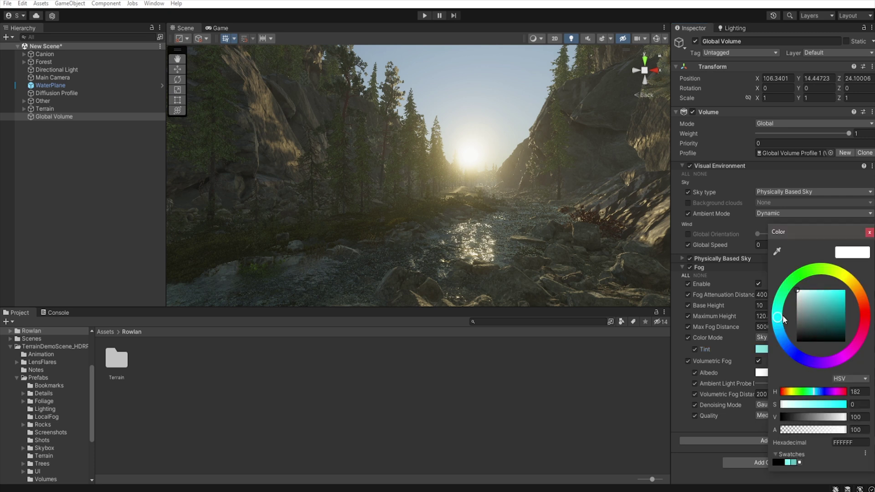
drag(800, 293, 805, 293)
click(870, 233)
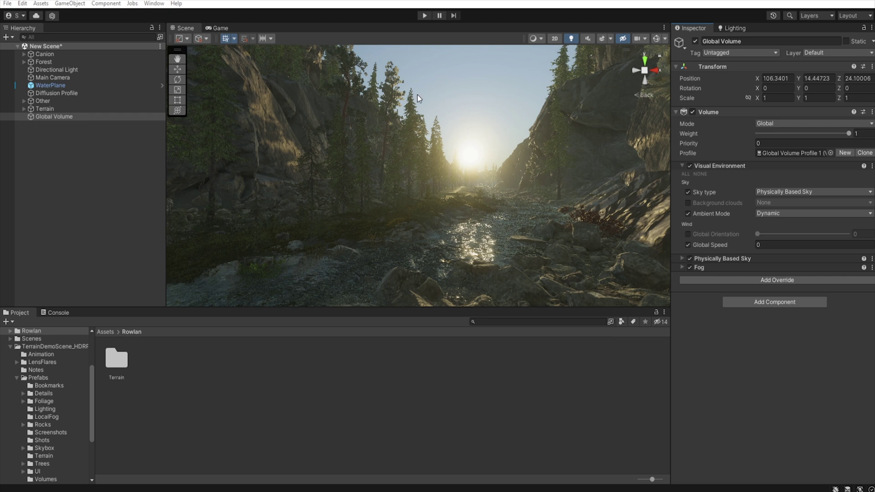
Add a Volumetric Clouds override from the Sky category, with all settings overridden and enabled
click(776, 283)
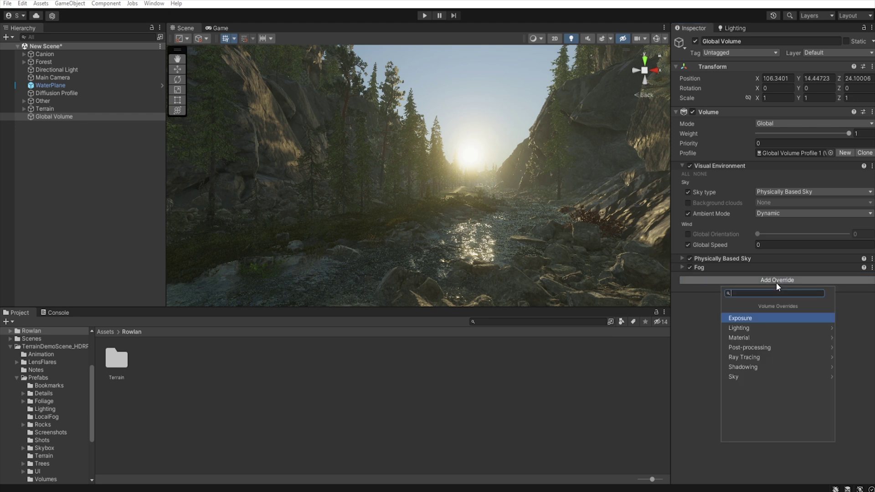
click(772, 376)
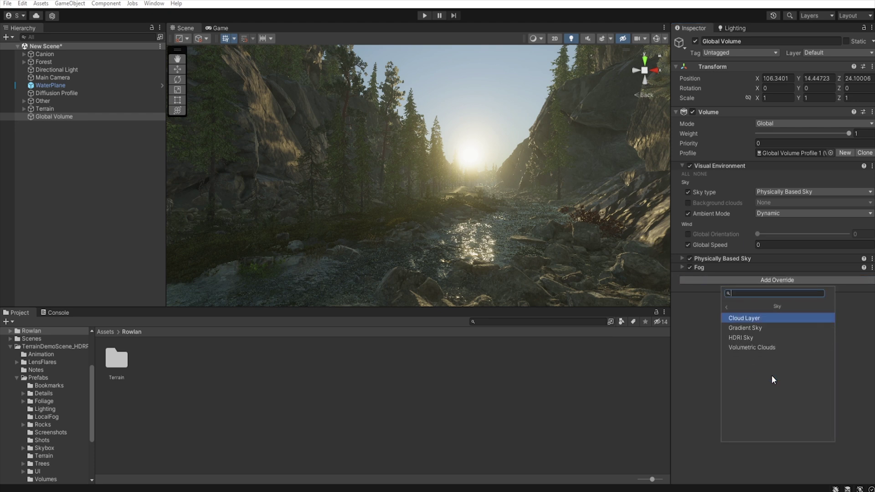
click(765, 348)
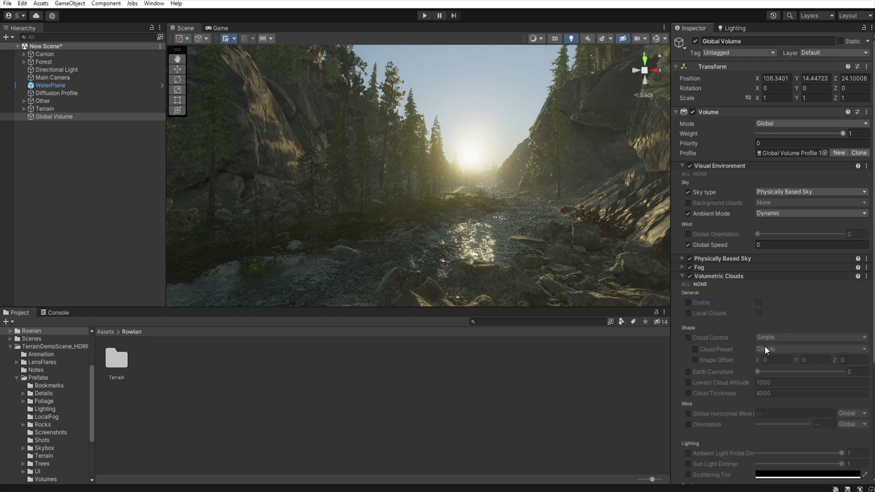
click(686, 284)
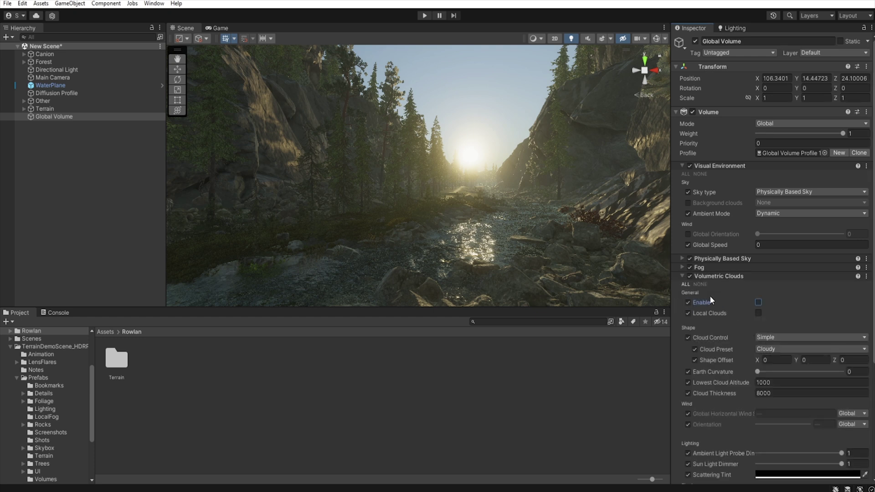
click(758, 302)
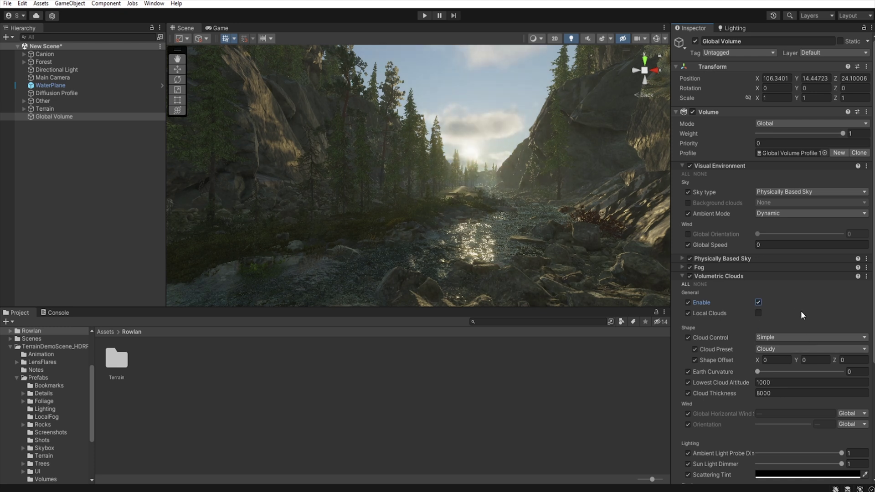
scroll(802, 311, down, 3)
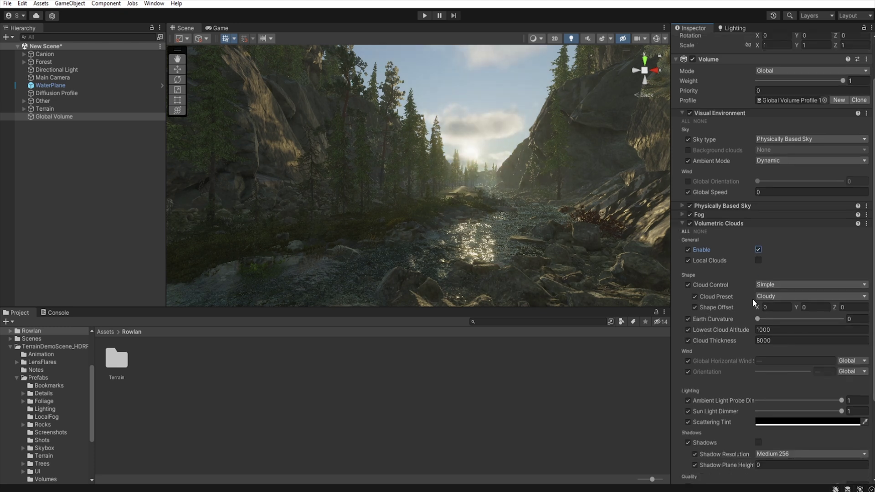
click(793, 296)
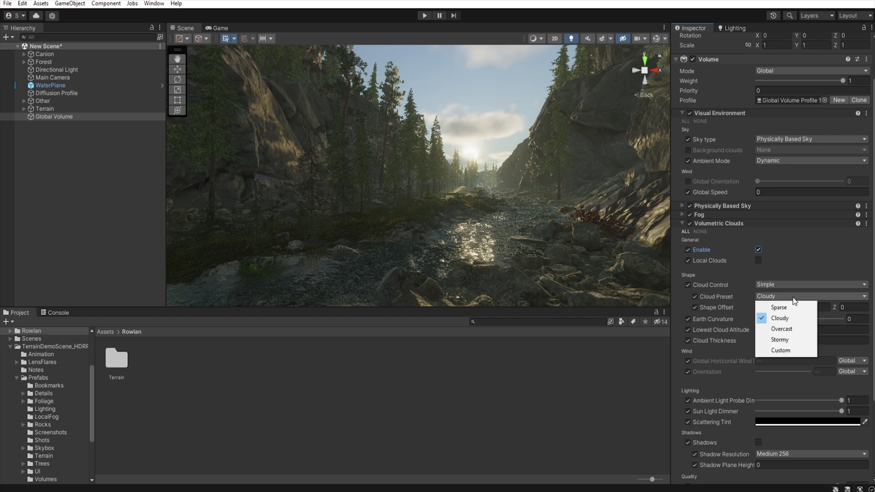
Use the Custom cloud preset: Density Multiplier 0.691, Shape Factor 0.777, Thickness 1000, Erosion Factor 0.707
click(796, 351)
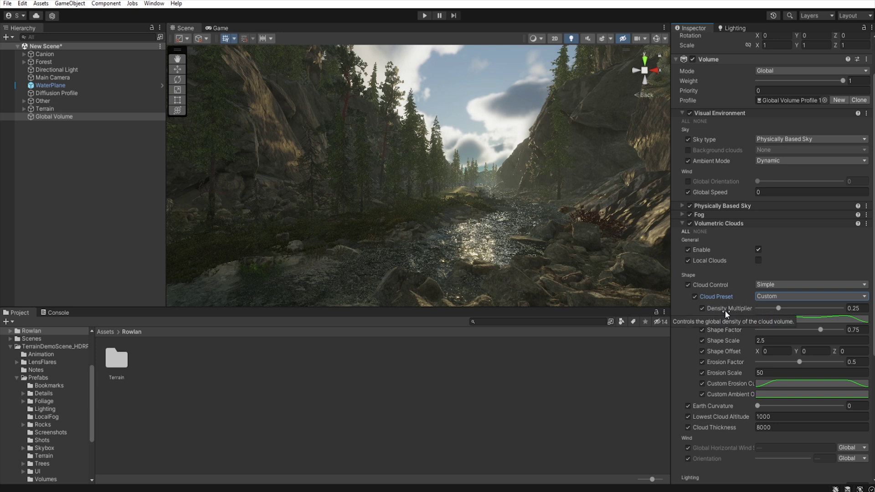
drag(781, 310, 807, 311)
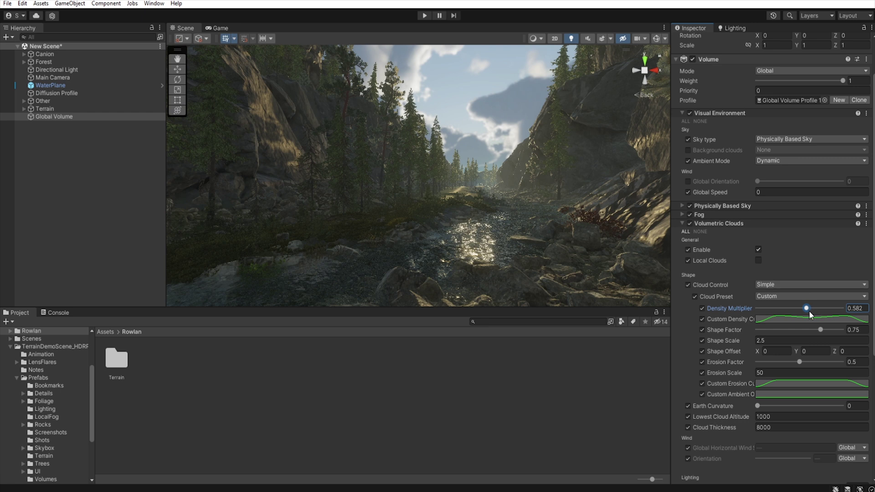
drag(809, 312, 816, 309)
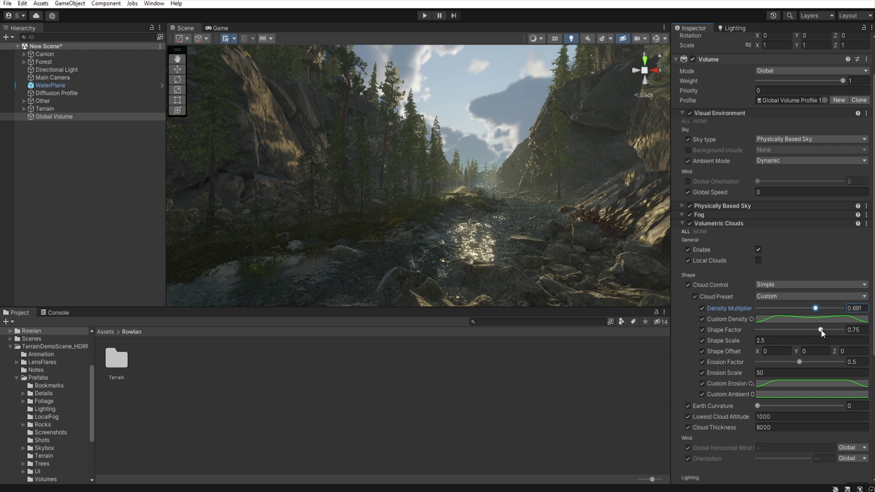
drag(821, 331, 824, 334)
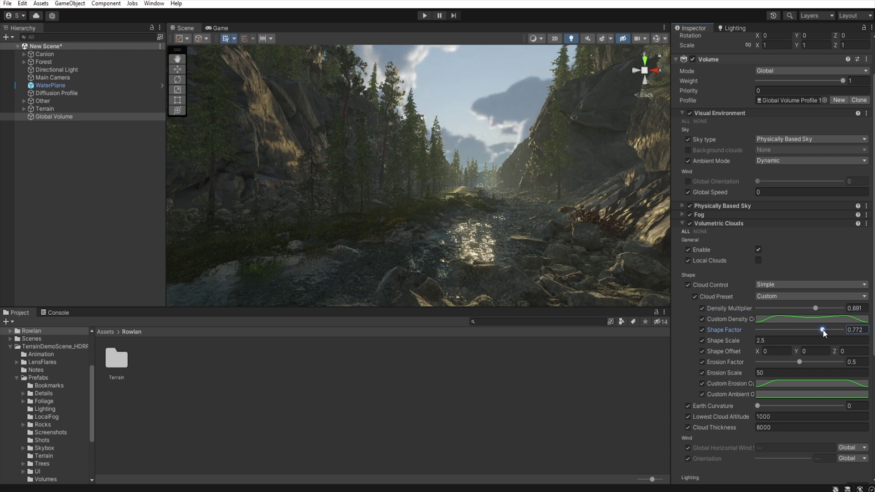
drag(824, 334, 824, 333)
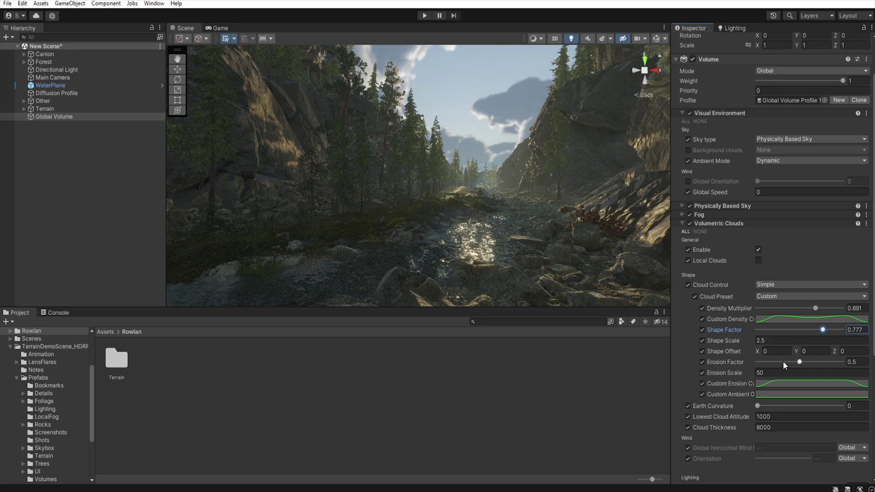
click(725, 427)
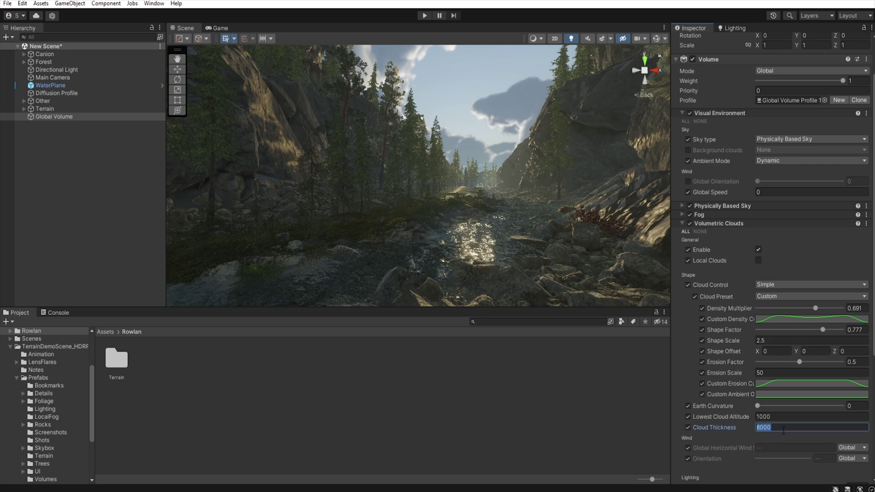
text(10)
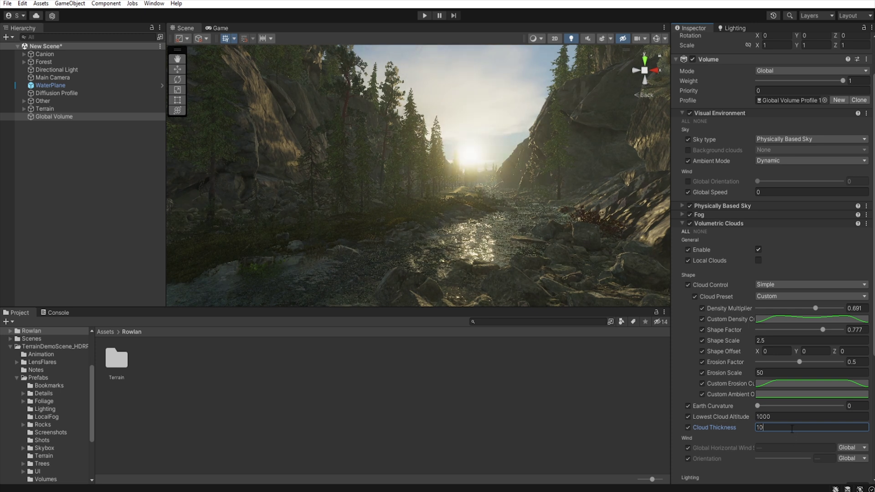
text(00)
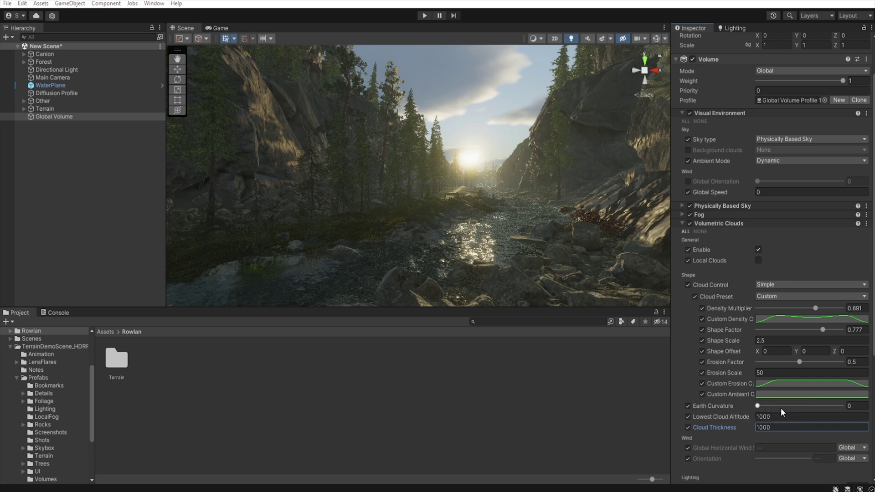
mouse_move(758, 408)
mouse_down()
mouse_move(772, 407)
mouse_move(757, 406)
mouse_up()
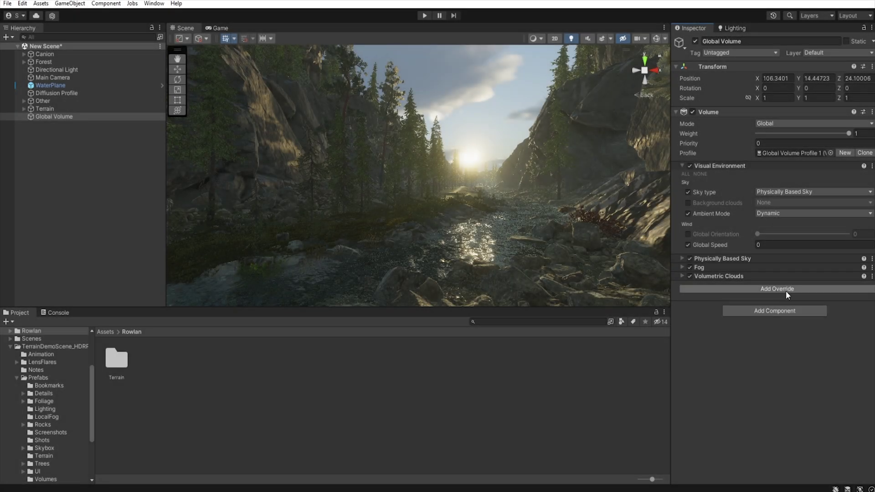
Add an enabled Screen Space Global Illumination override with Quality High (128 Max Ray Steps)
click(786, 290)
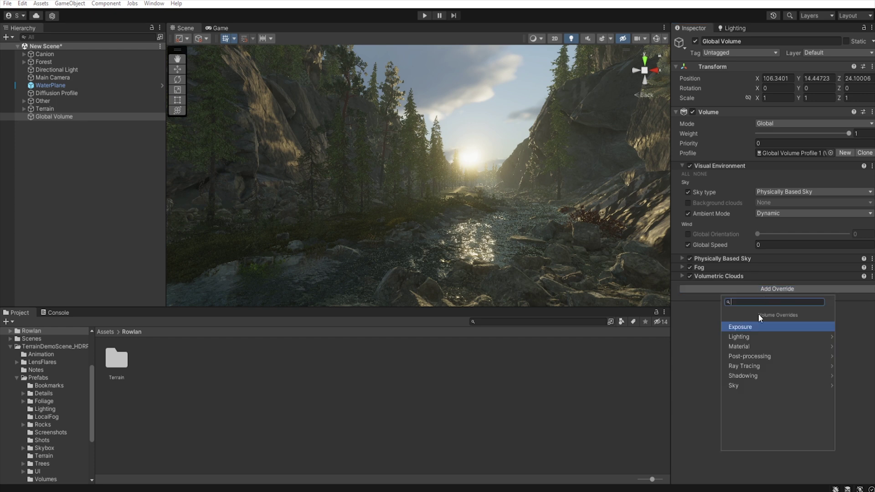
click(785, 336)
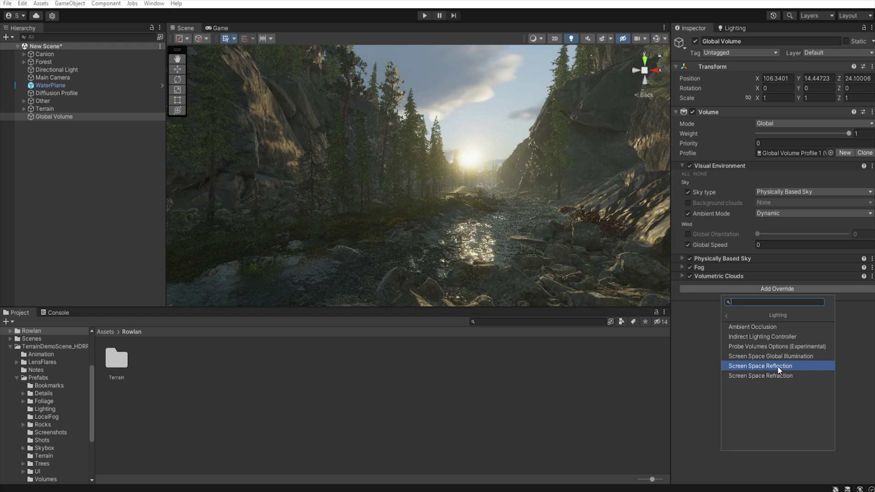
click(713, 327)
click(776, 289)
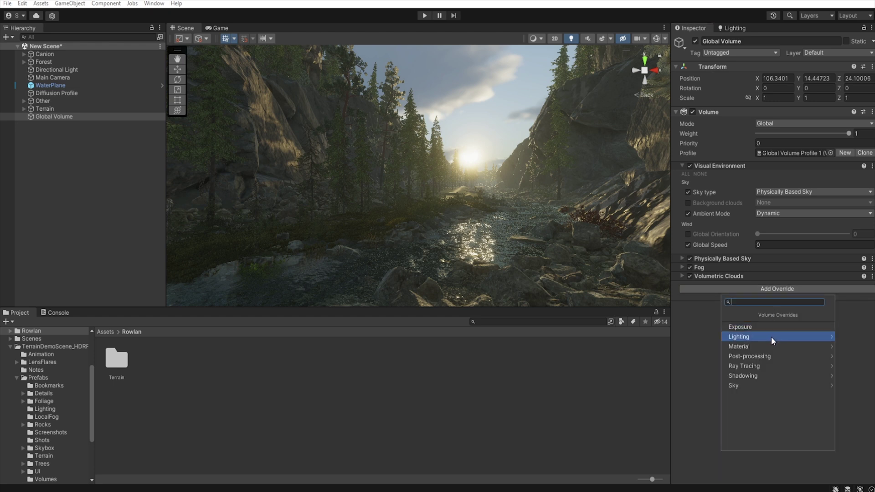
click(771, 337)
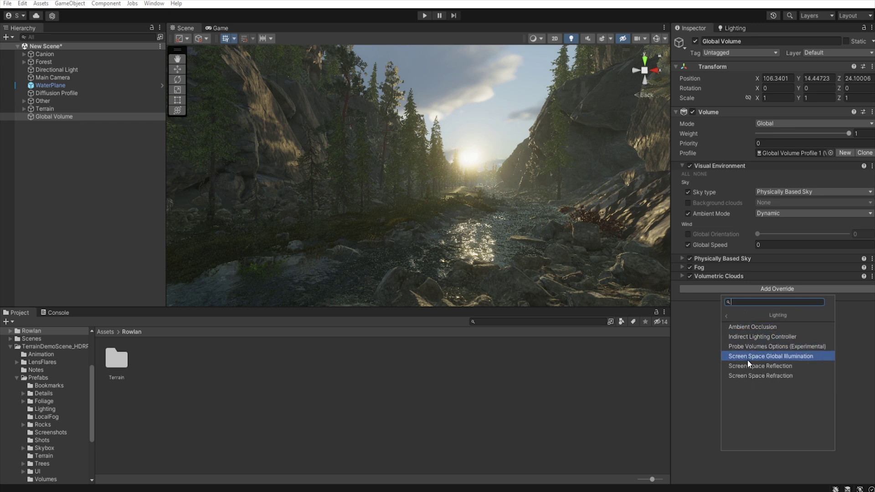
click(781, 357)
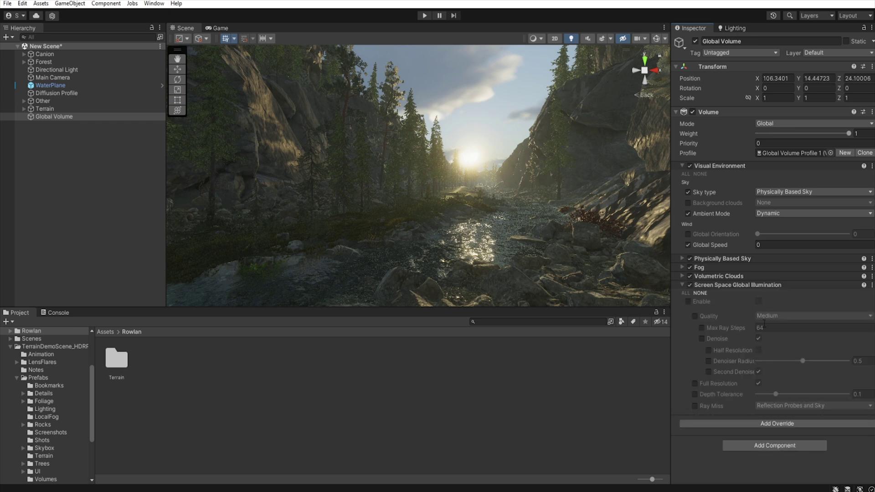
click(686, 293)
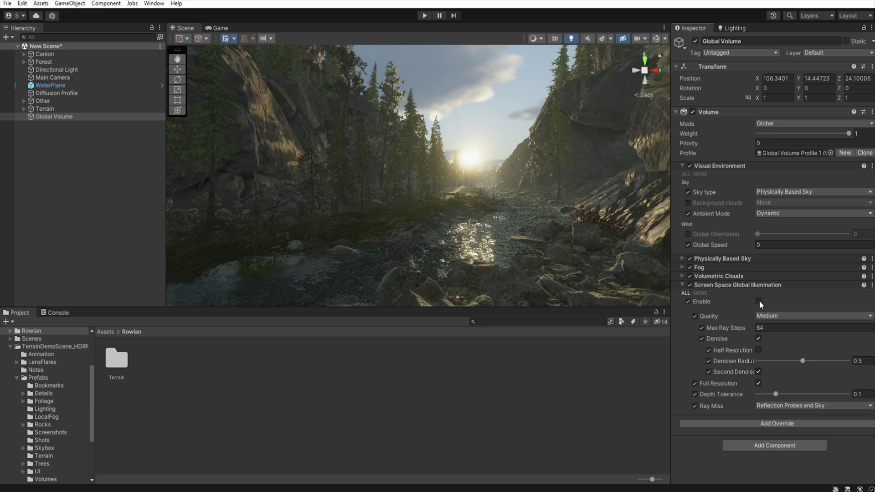
click(758, 302)
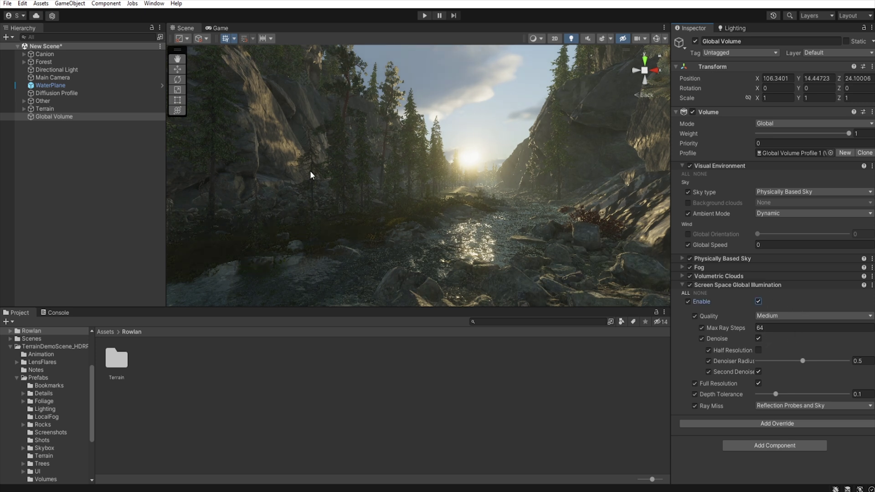
click(805, 315)
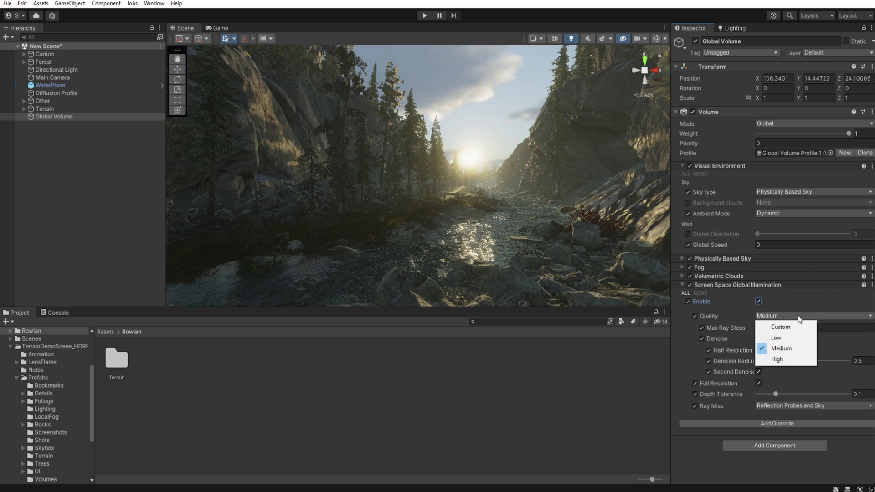
click(777, 360)
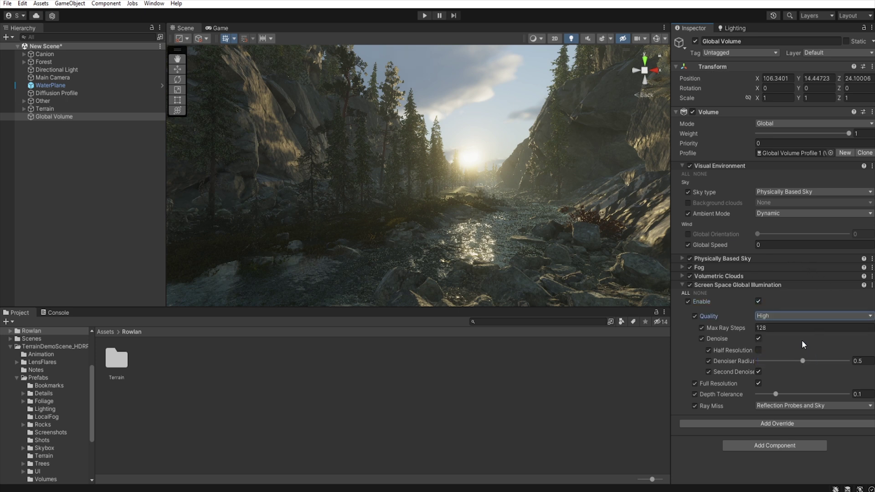
Add a Screen Space Reflection override from Lighting with every property overridden
click(681, 286)
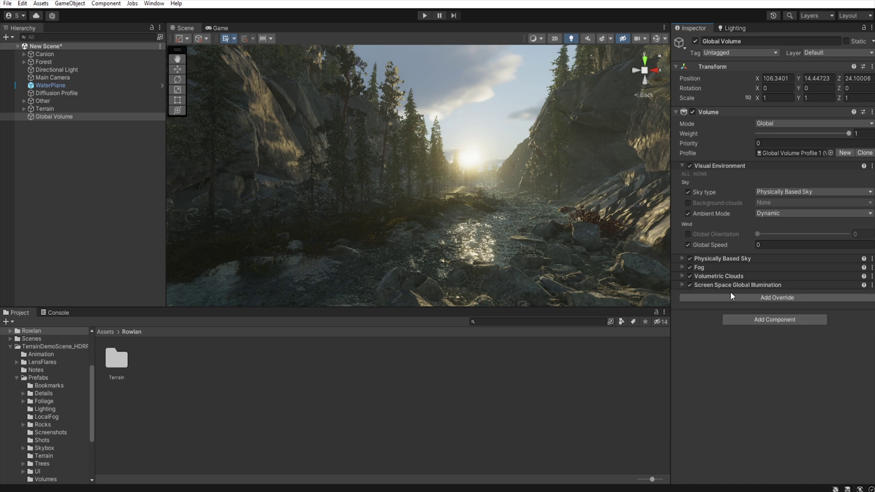
click(773, 298)
click(775, 345)
click(772, 367)
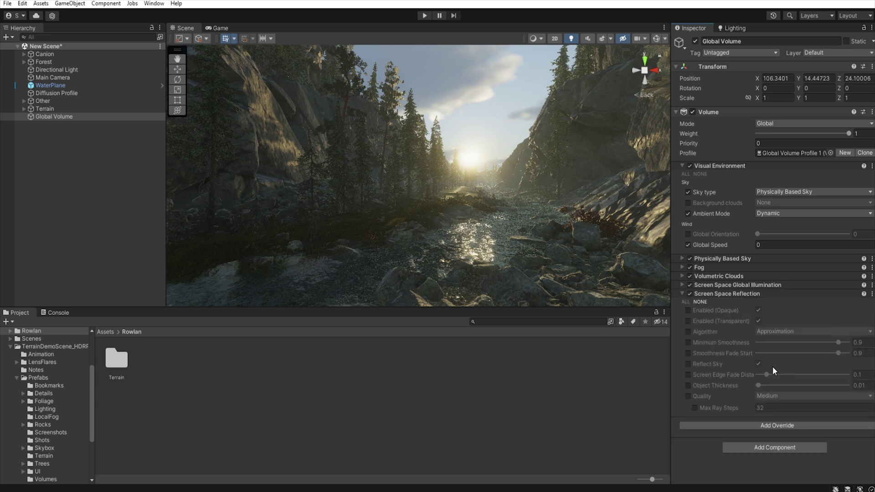
click(685, 302)
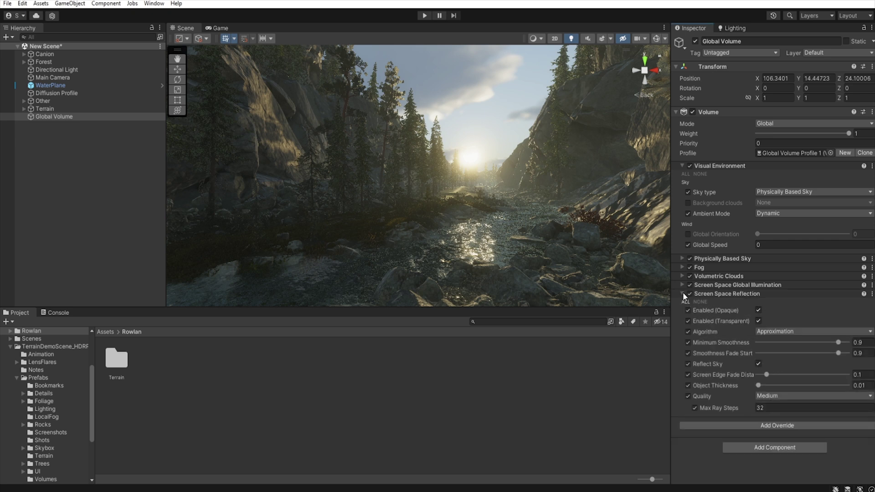
click(682, 293)
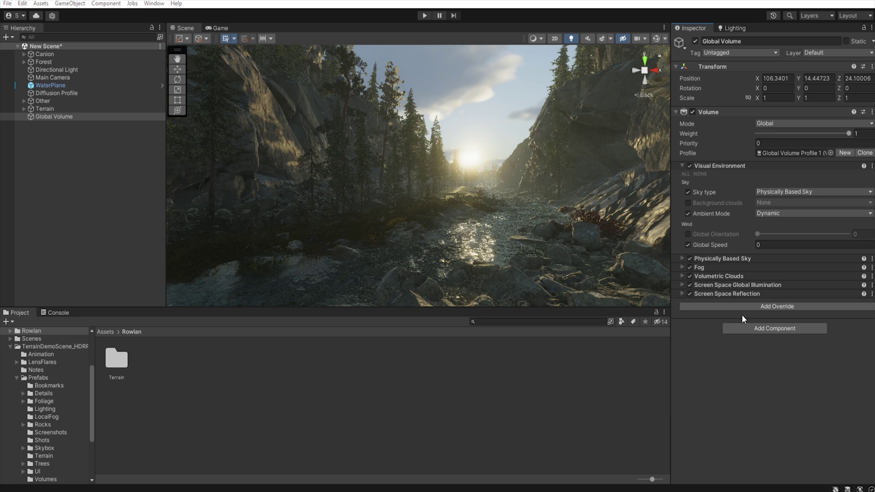
Add a Shadows override to the Global Volume with Max Distance set to 300
click(789, 308)
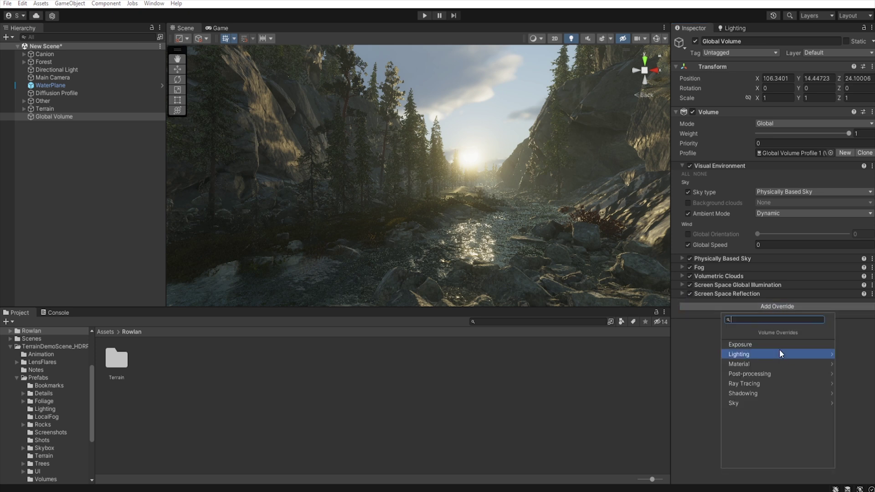
click(781, 393)
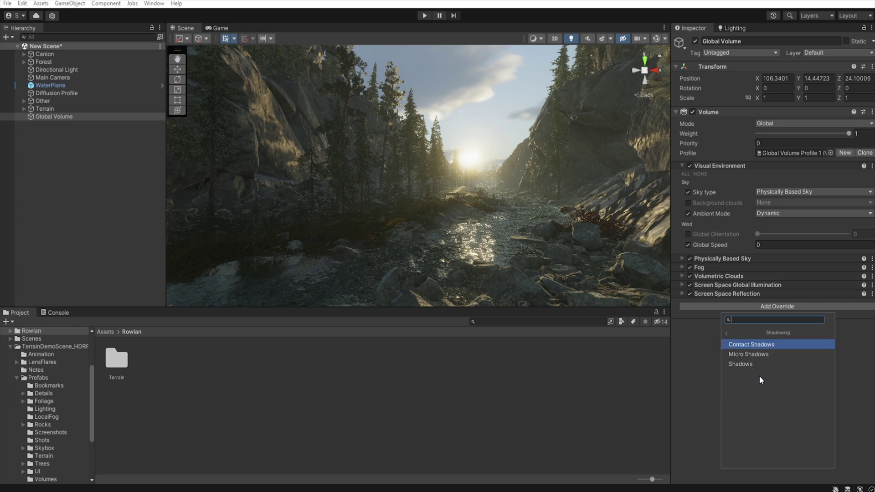
click(750, 363)
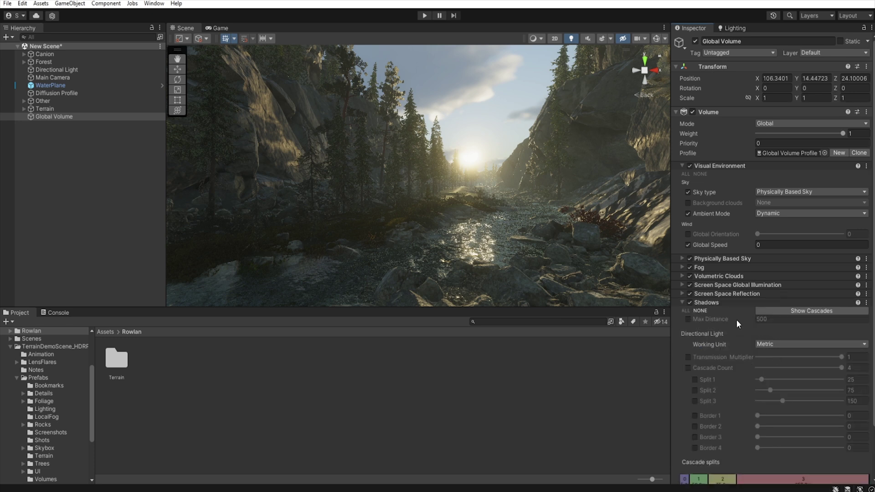
click(688, 319)
text(3)
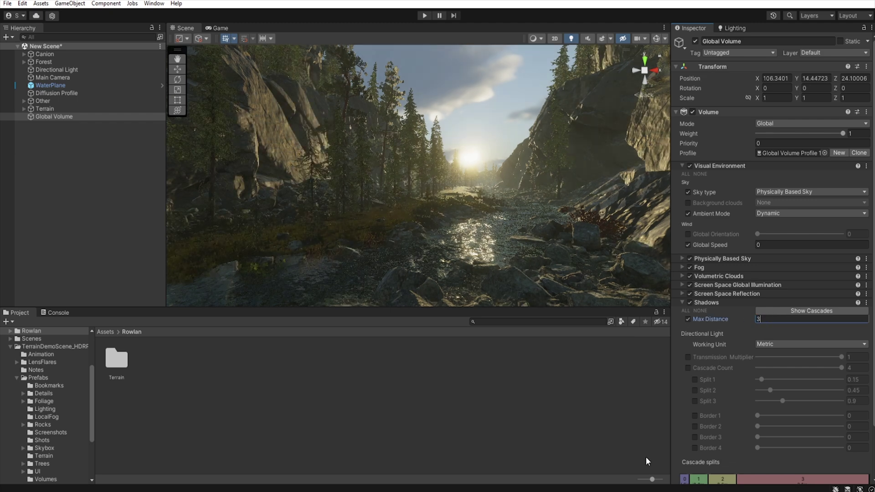
text(0)
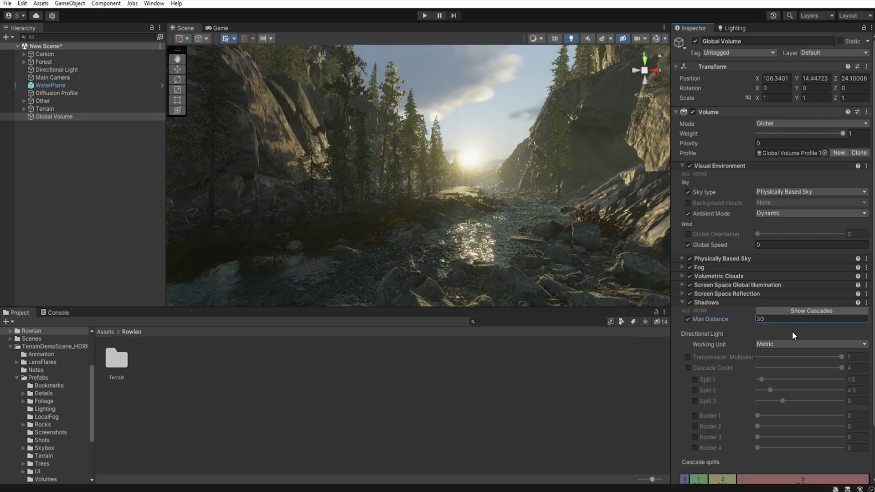
text(0)
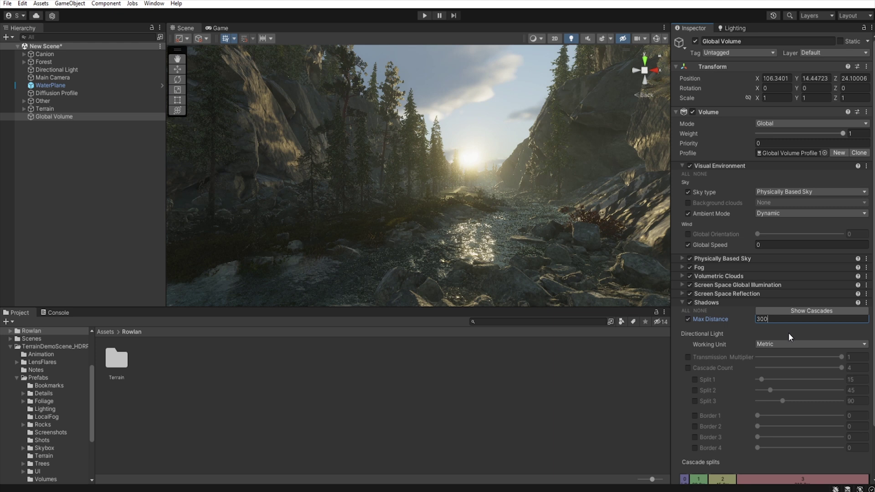
click(683, 302)
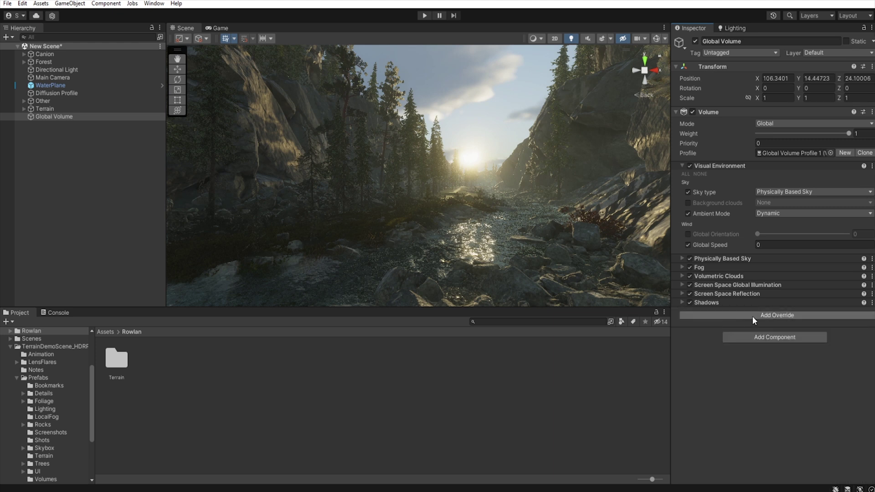
Add a Micro Shadows override with all settings overridden, enabled, and opacity lowered to 0.38
click(753, 315)
click(770, 401)
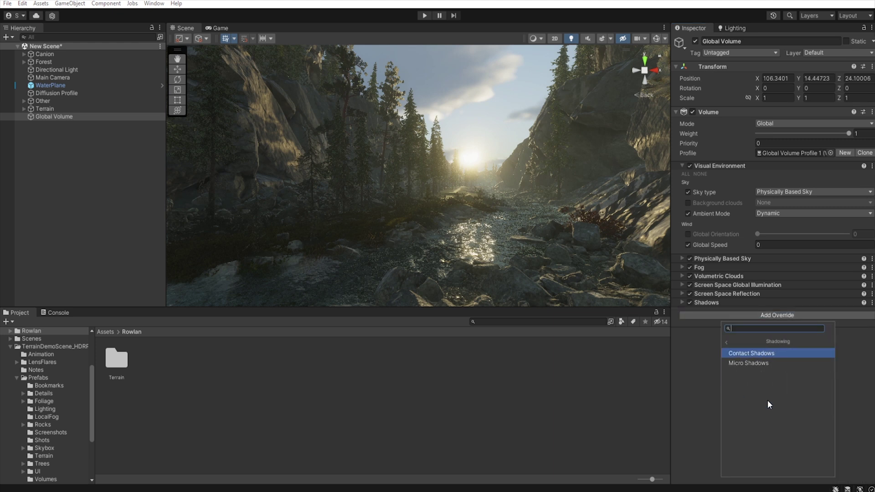
click(748, 363)
click(685, 320)
click(759, 329)
drag(797, 339, 791, 338)
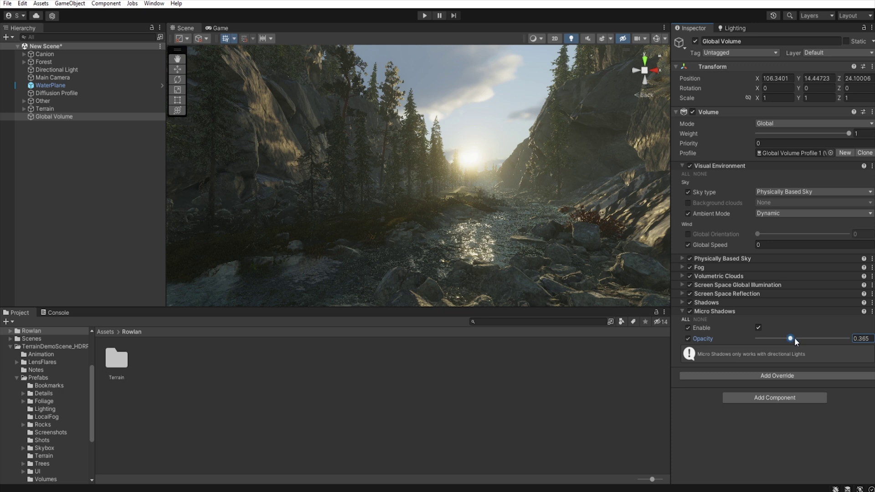
Review the Directional Light's Contact Shadows settings, then reselect the Global Volume
click(682, 311)
click(756, 324)
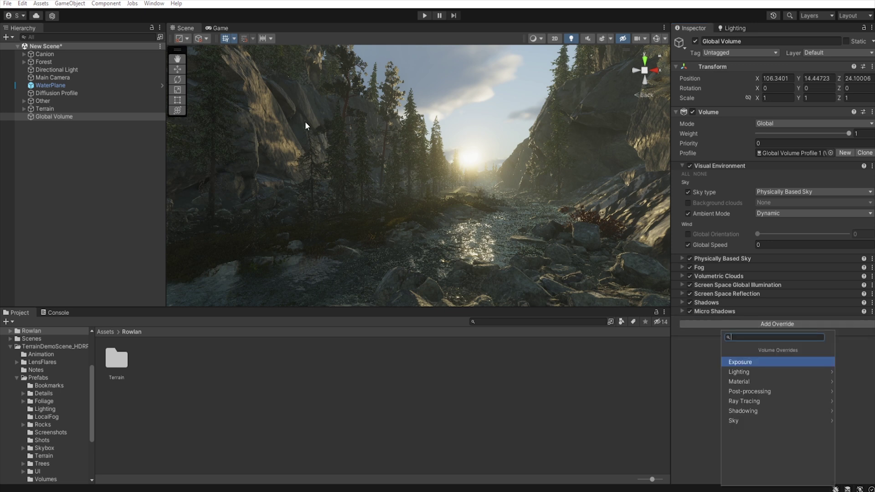
click(64, 69)
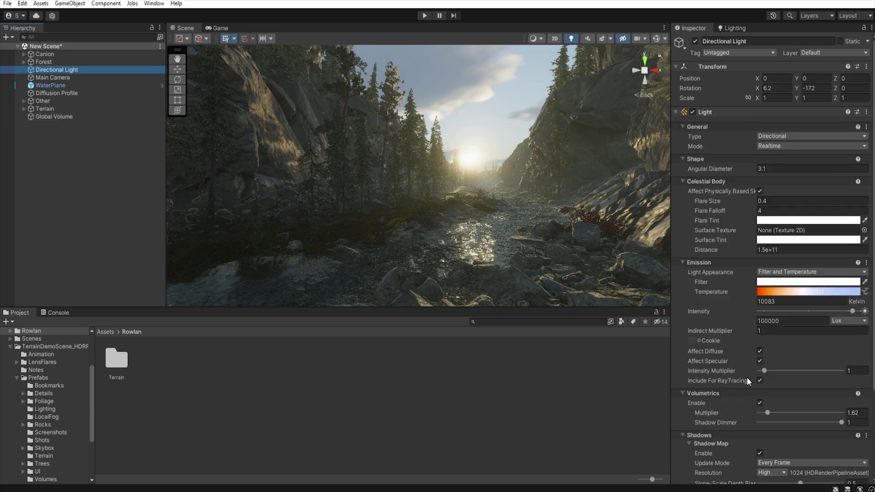
scroll(701, 438, down, 5)
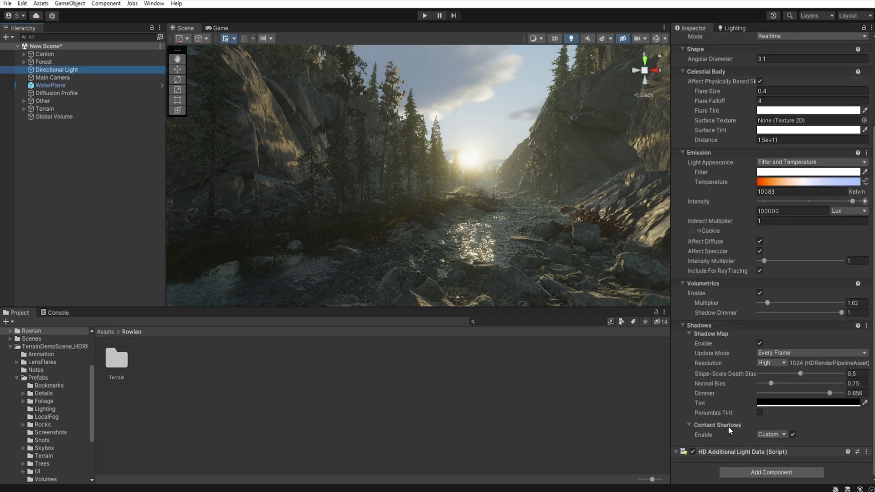
click(74, 115)
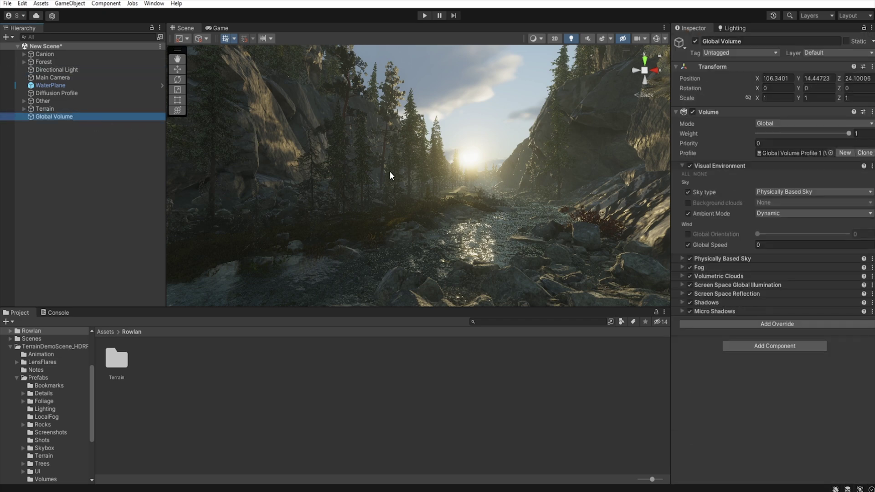
Add a Contact Shadows override with all properties overridden and contact shadows enabled
click(786, 325)
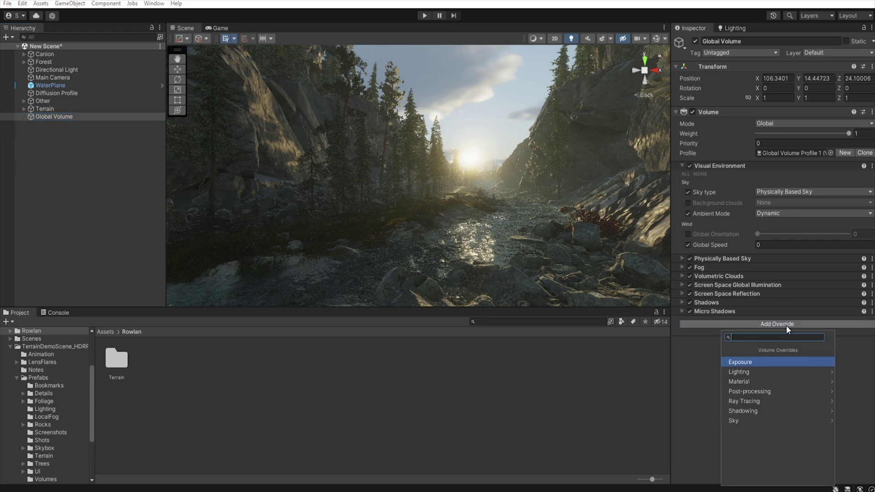
click(778, 413)
click(761, 361)
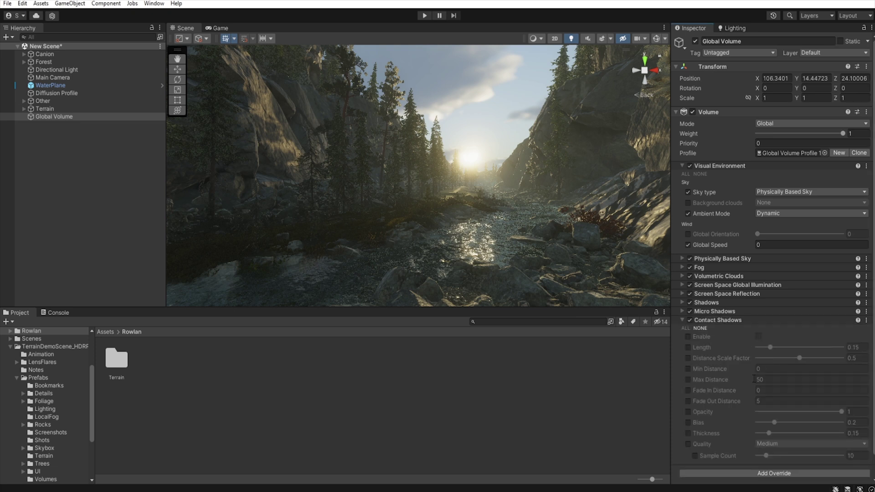
click(685, 328)
click(759, 336)
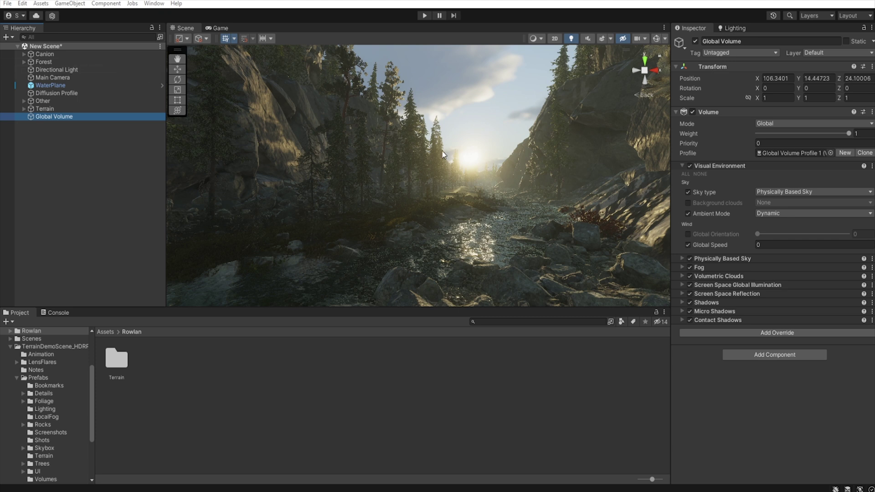
Drop the Directional Light's intensity from 100000 to 1098.528 Lux
click(73, 68)
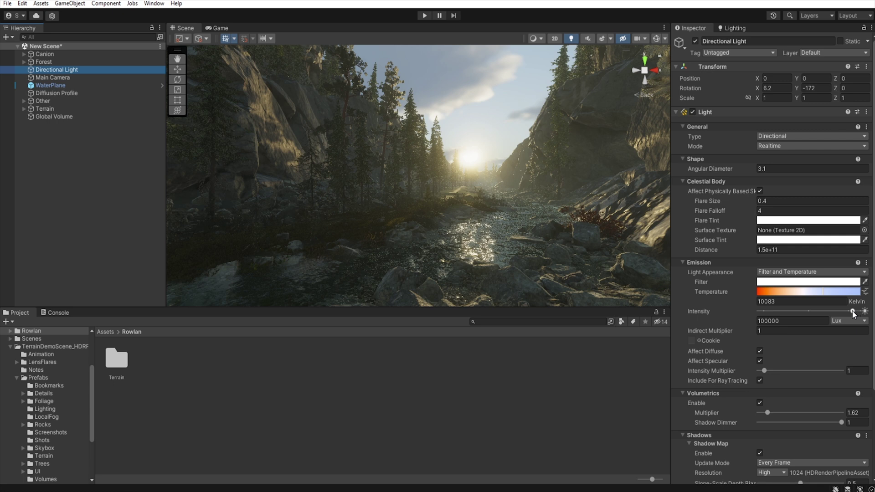
drag(853, 312, 770, 311)
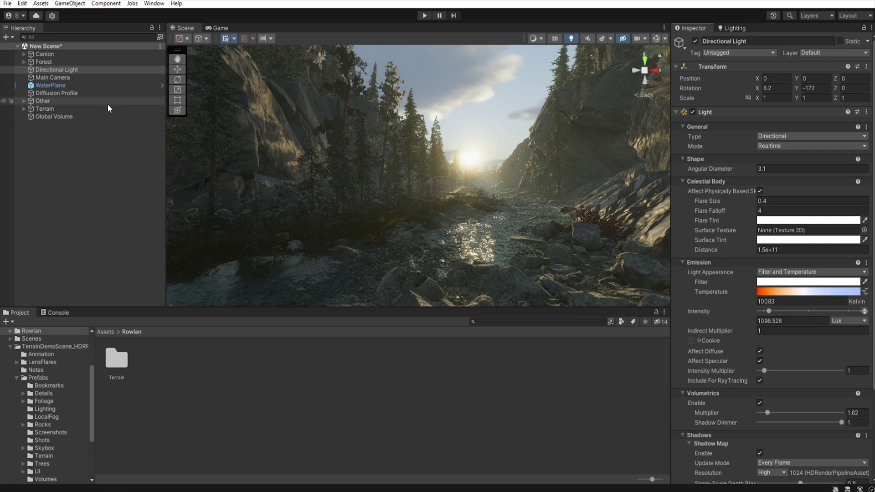
Add an Exposure override to the Global Volume using Fixed mode with Fixed Exposure 3.543004
click(65, 117)
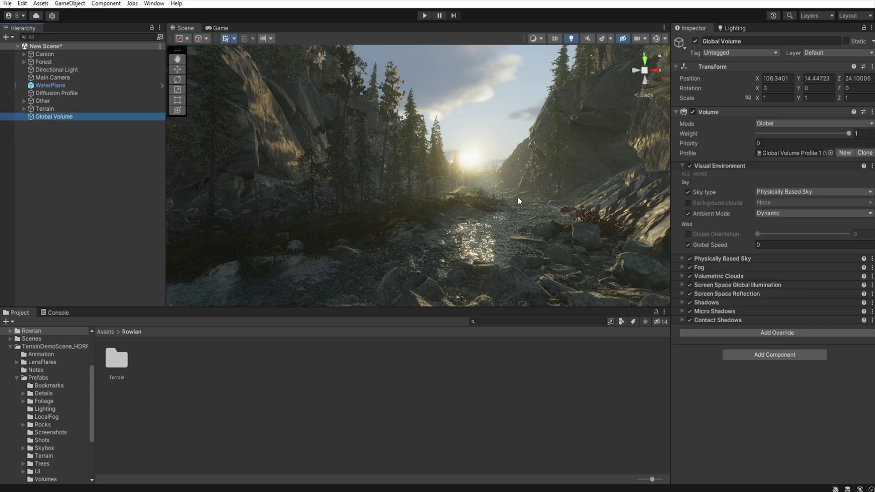
click(779, 334)
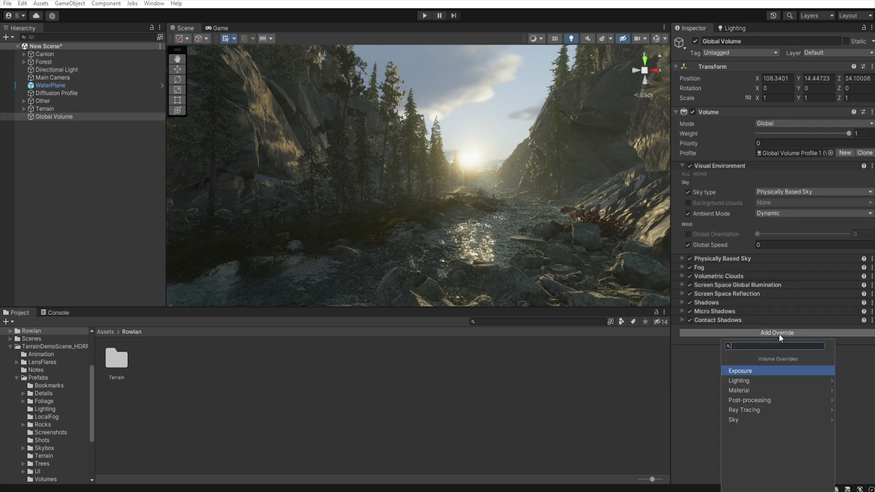
click(760, 372)
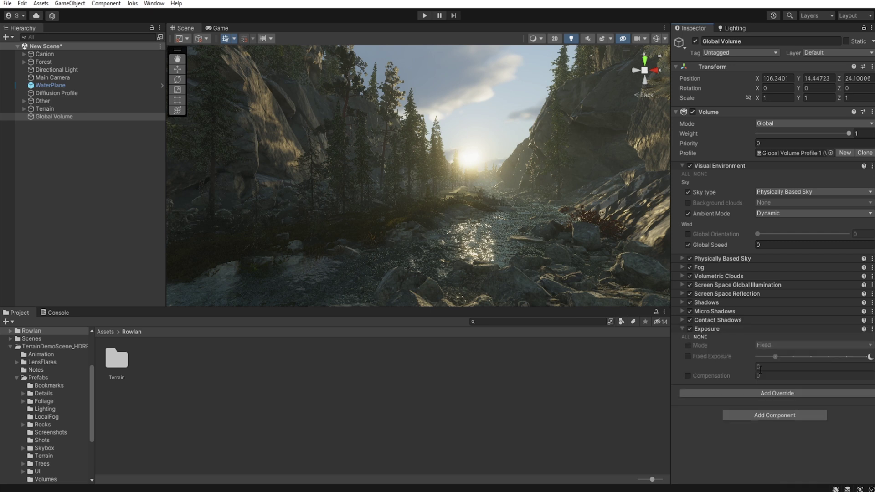
click(688, 345)
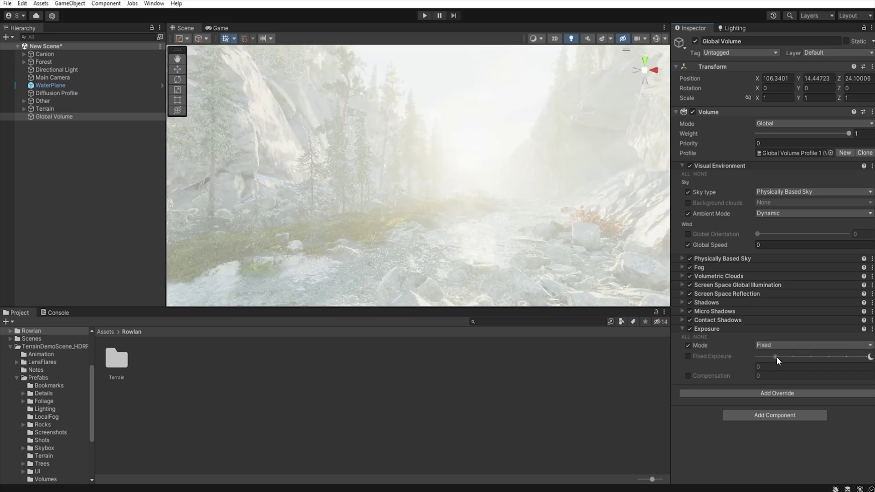
click(688, 356)
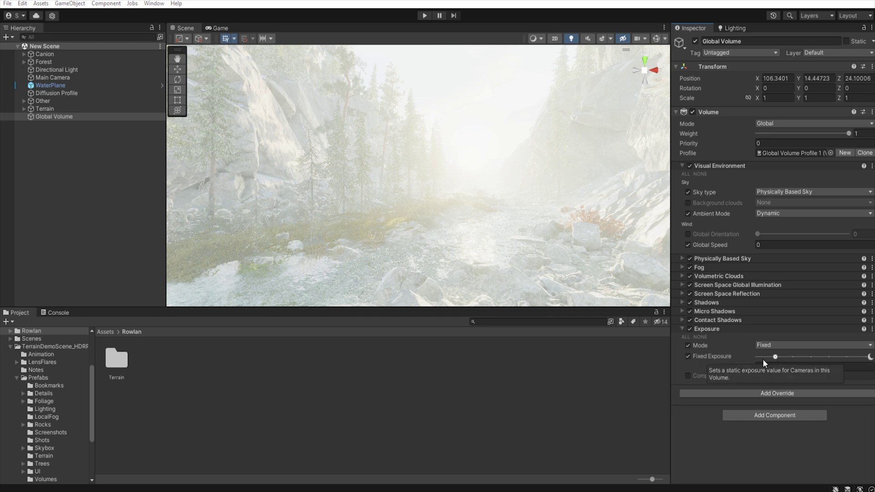
click(776, 357)
drag(776, 358, 797, 360)
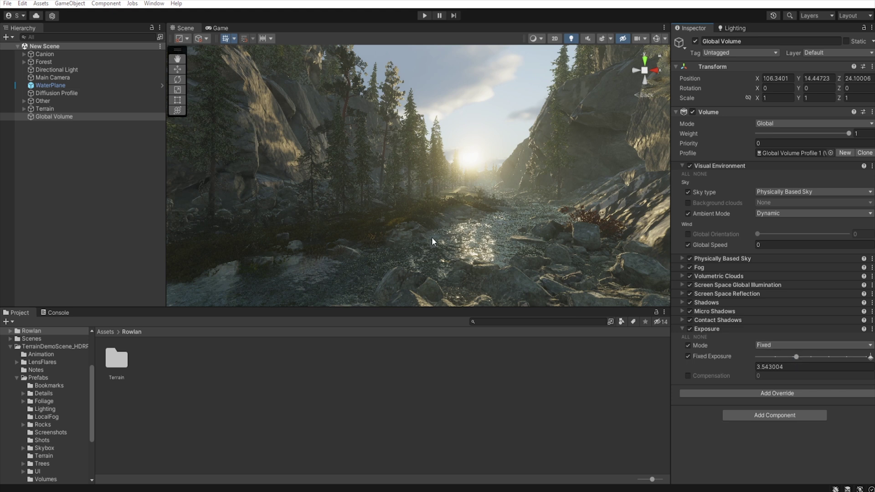
Check the exposure mode choices, then create a Reflection Probe from the Hierarchy's Light menu
click(826, 345)
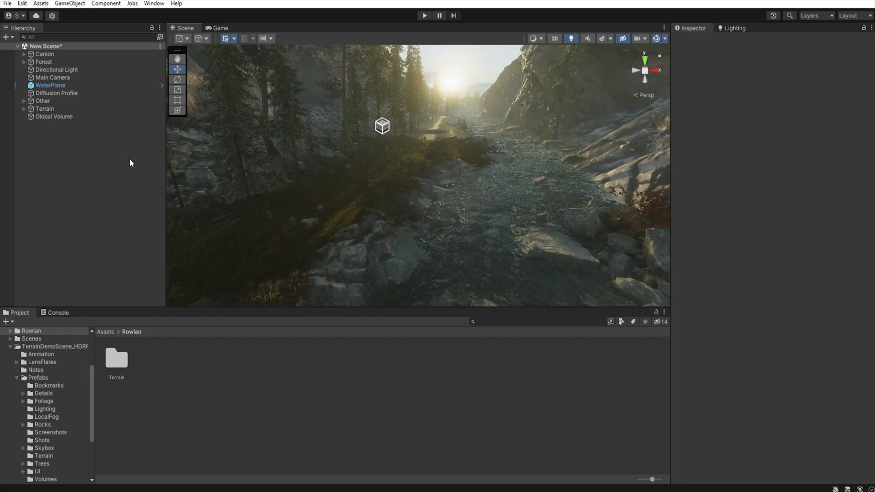
right_click(100, 138)
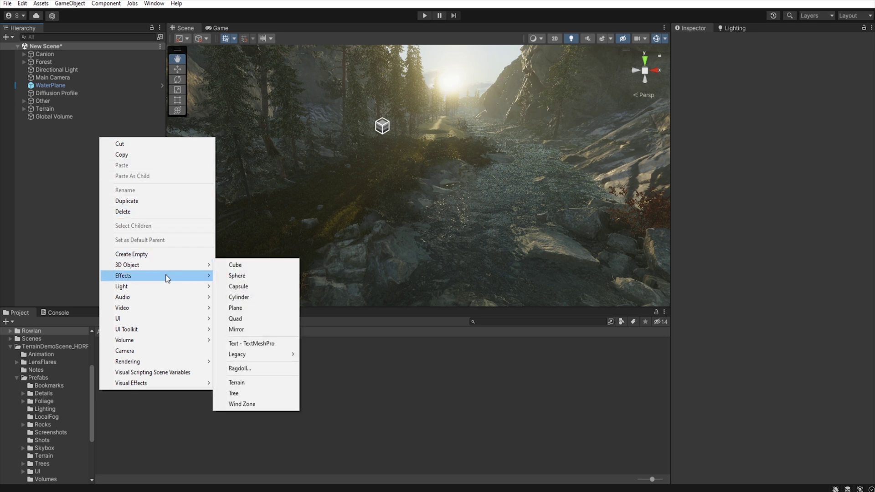
mouse_move(172, 289)
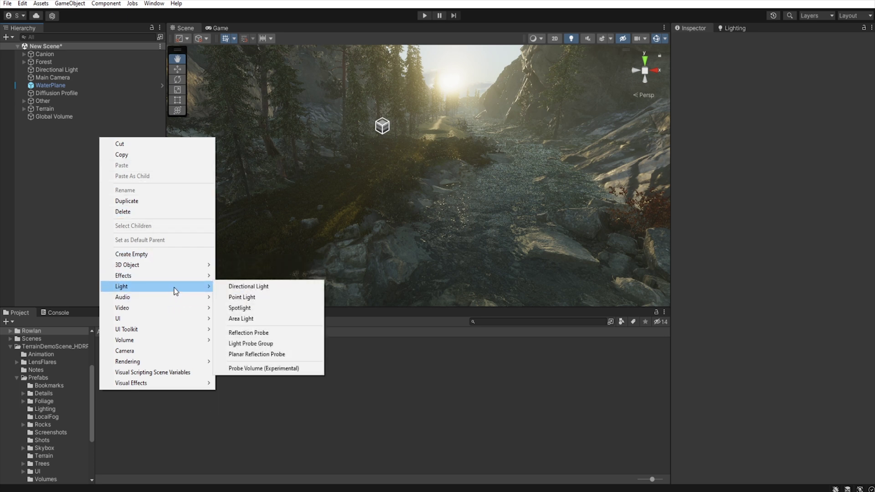
click(277, 333)
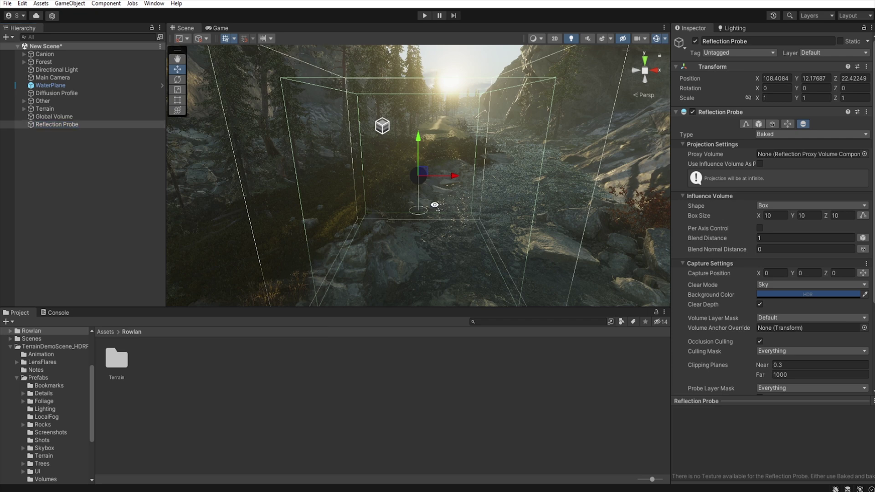
Set the reflection probe's box size to 200 × 100 × 200
right_drag(432, 208, 415, 217)
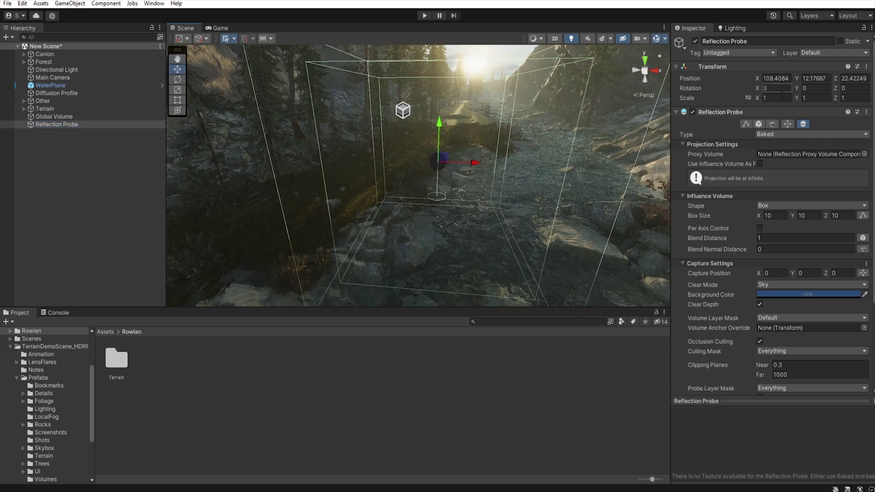
click(778, 215)
text(200)
click(815, 218)
click(818, 219)
text(0)
click(844, 217)
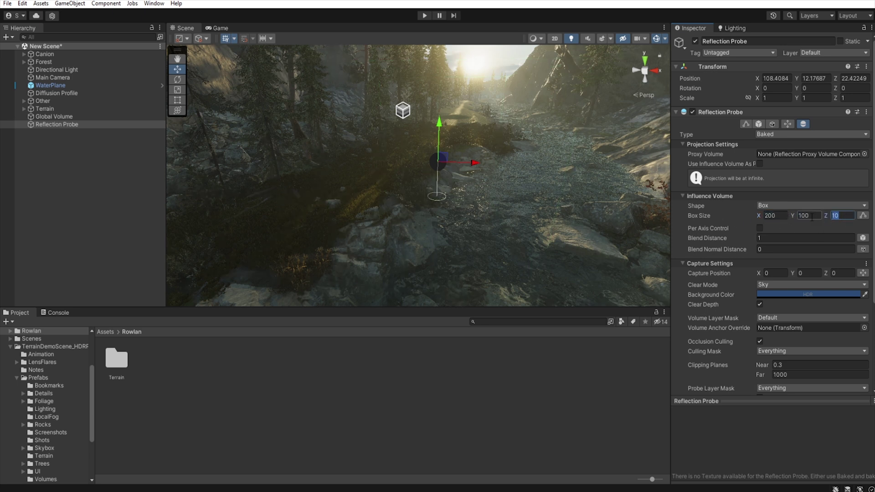
text(200)
key(Return)
Move and rotate the probe and enable Use Influence Volume As Projection
alt+drag(476, 199, 691, 65)
key(e)
key(w)
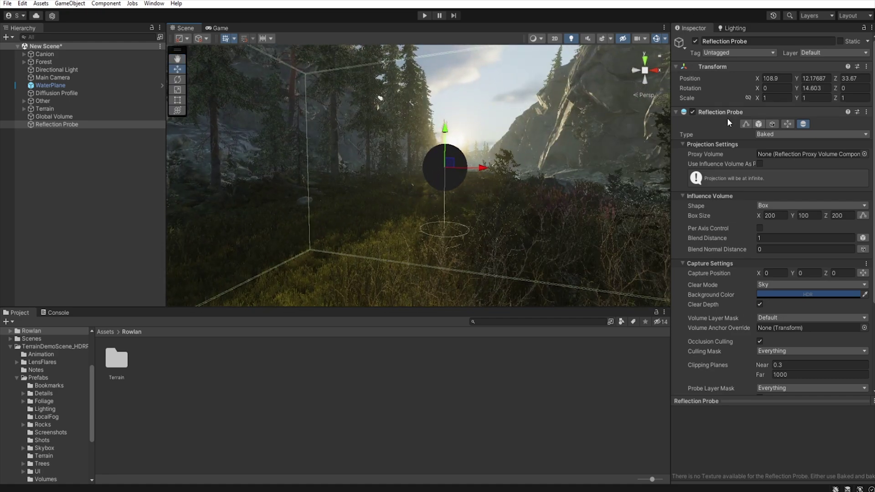
click(760, 163)
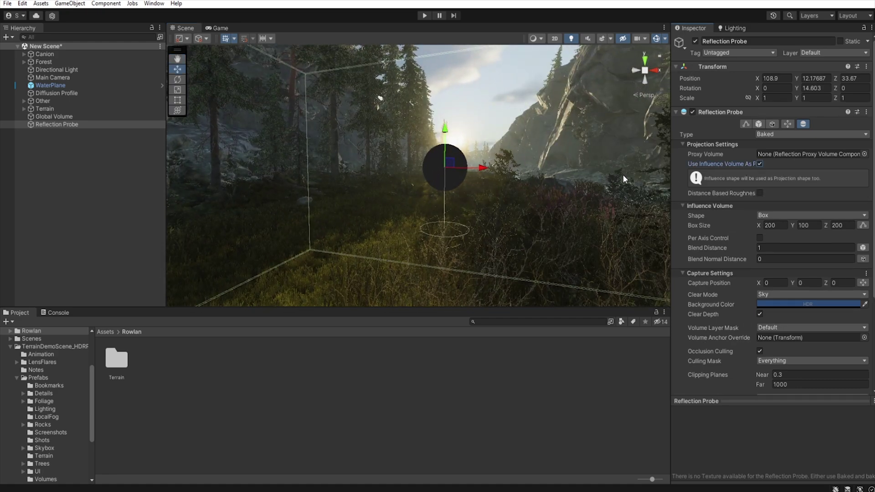
alt+drag(579, 177, 528, 187)
scroll(706, 296, down, 5)
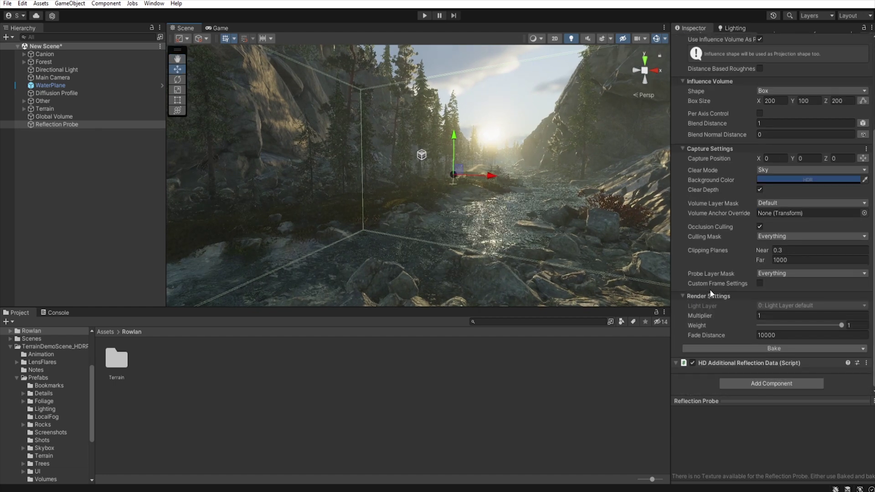
Bake the Reflection Probe and inspect its captured canyon cubemap in the Scene view
click(783, 348)
alt+drag(486, 224, 474, 187)
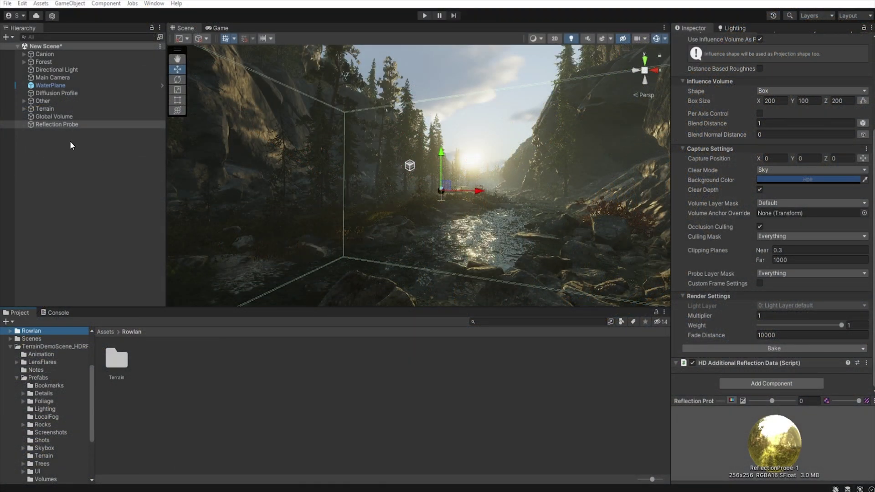
Add a Shadows, Midtones, Highlights override to the Global Volume with its Shadows nudged slightly brighter
click(62, 118)
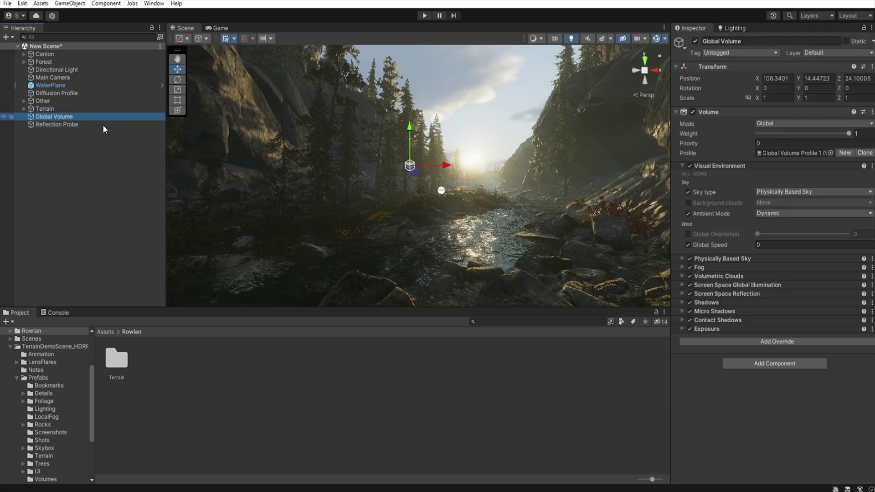
click(784, 341)
click(768, 240)
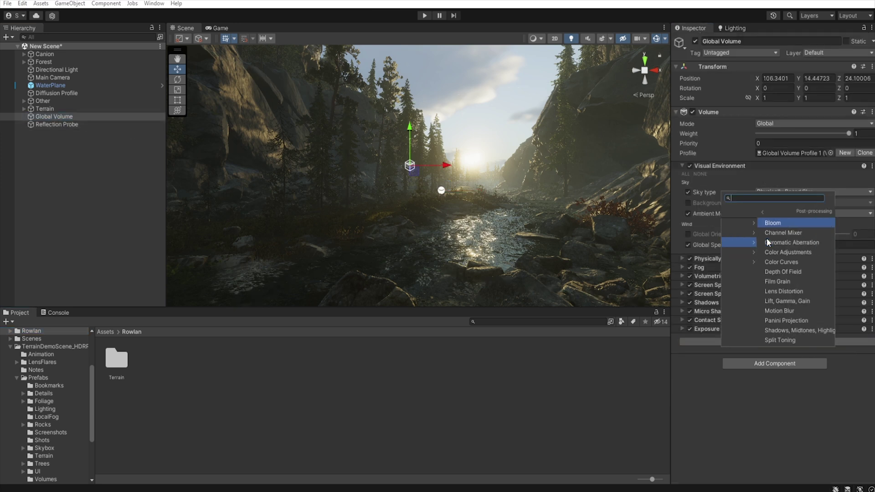
click(770, 331)
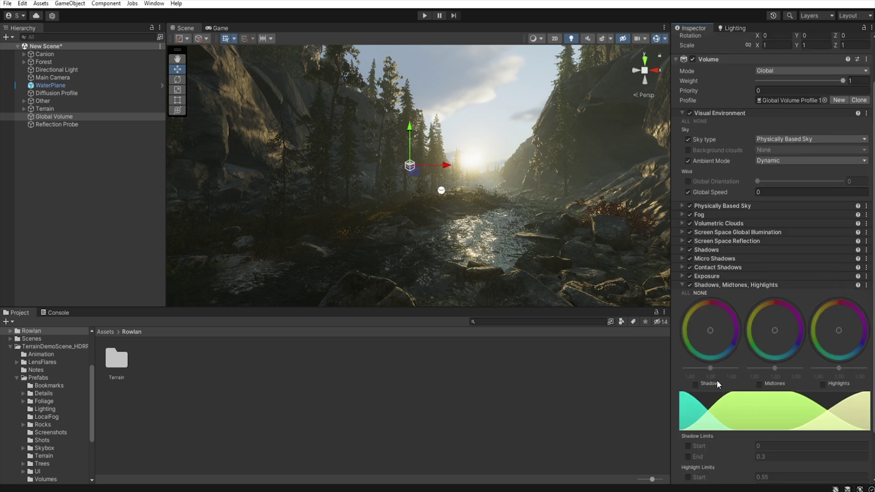
click(696, 384)
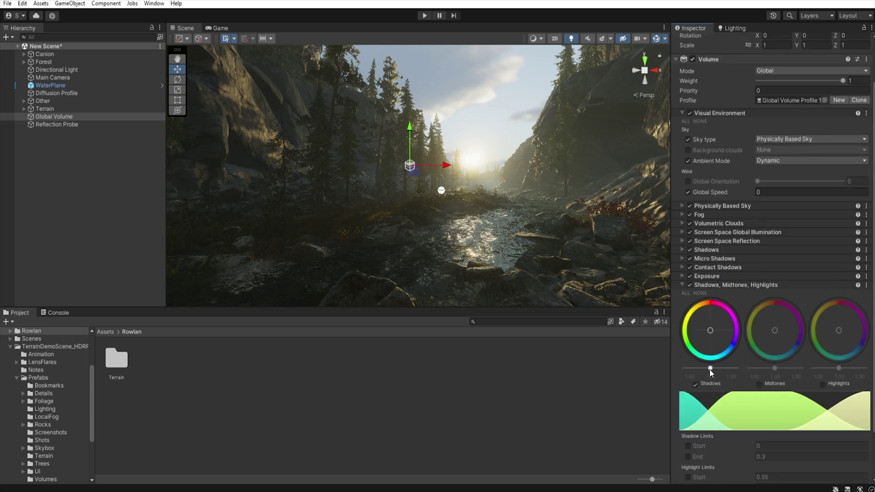
drag(711, 369, 712, 369)
click(682, 284)
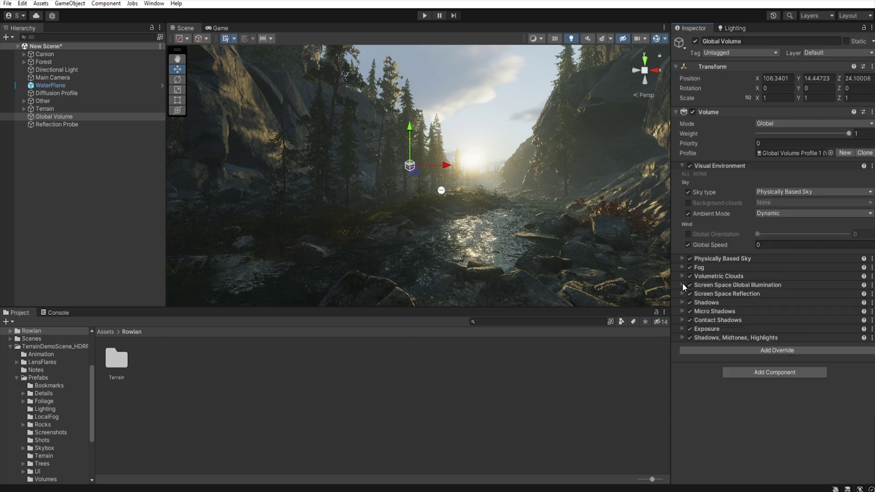
Add a Split Toning override with its Shadows tint set to blue-grey 727B7E (hue 193)
click(780, 352)
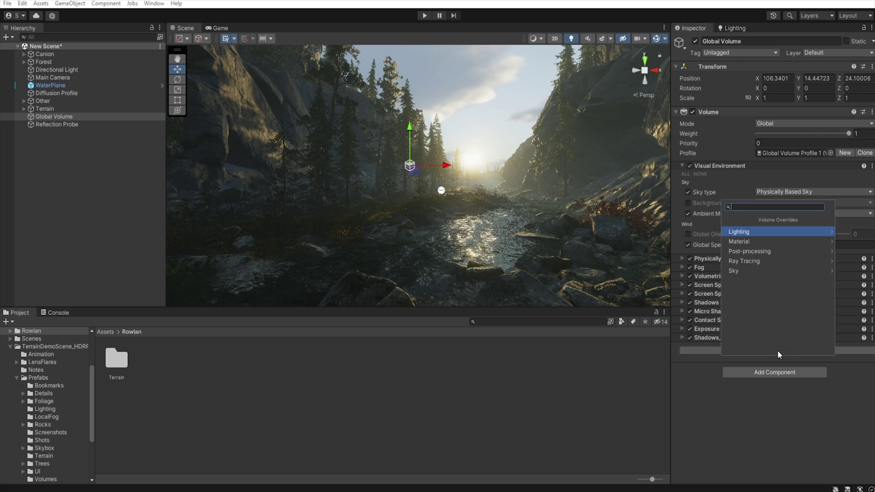
click(774, 253)
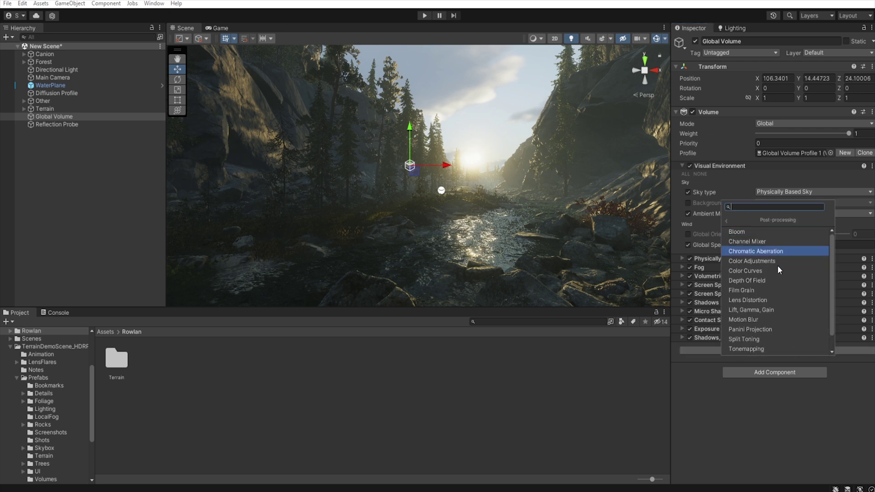
click(773, 338)
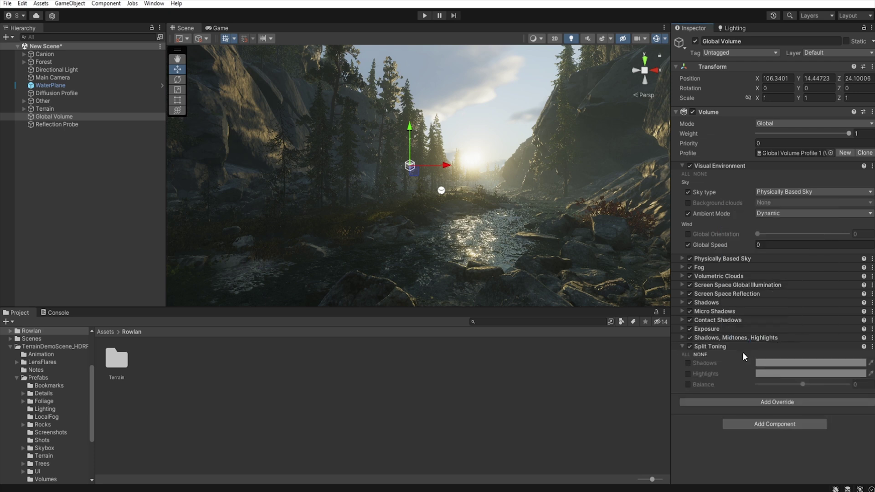
click(688, 363)
click(794, 365)
click(778, 361)
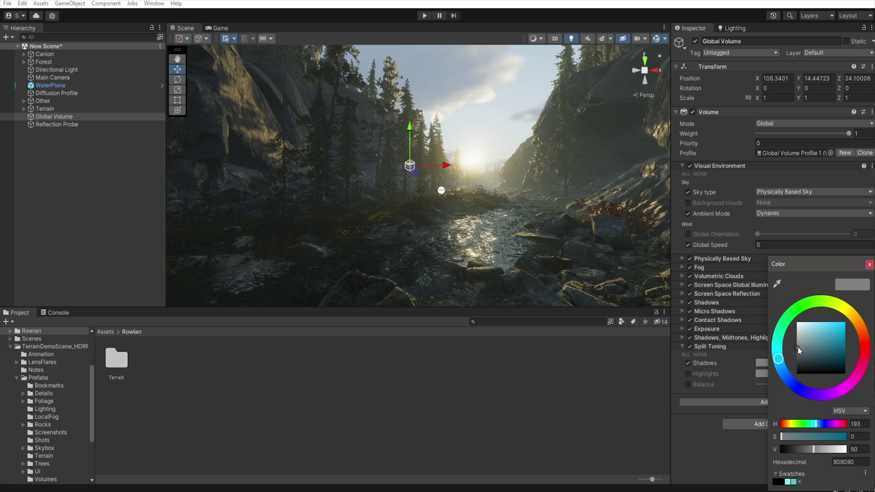
drag(797, 346, 802, 352)
click(869, 265)
click(682, 346)
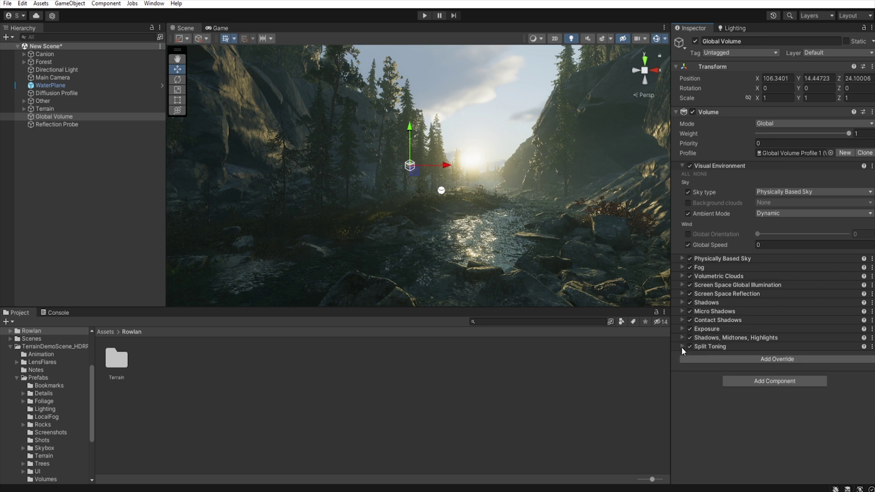
Add Color Adjustments with Post Exposure 0.1, Contrast -6 and Saturation -9
click(781, 360)
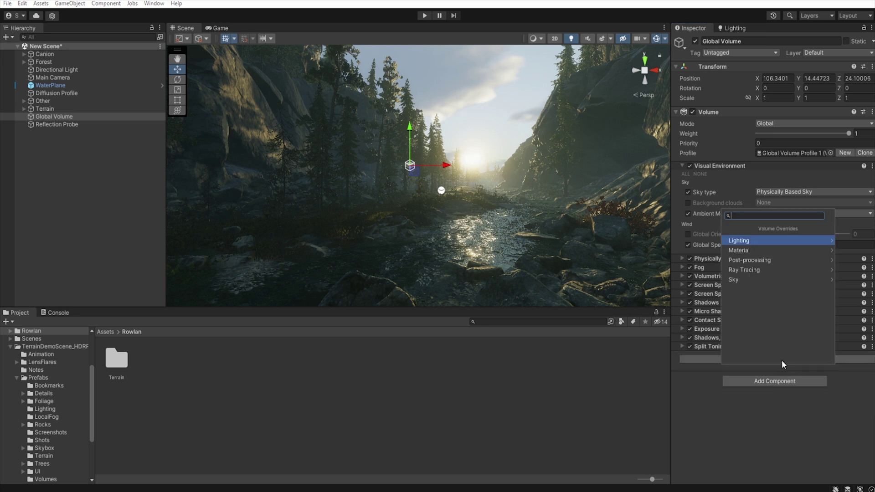
click(775, 260)
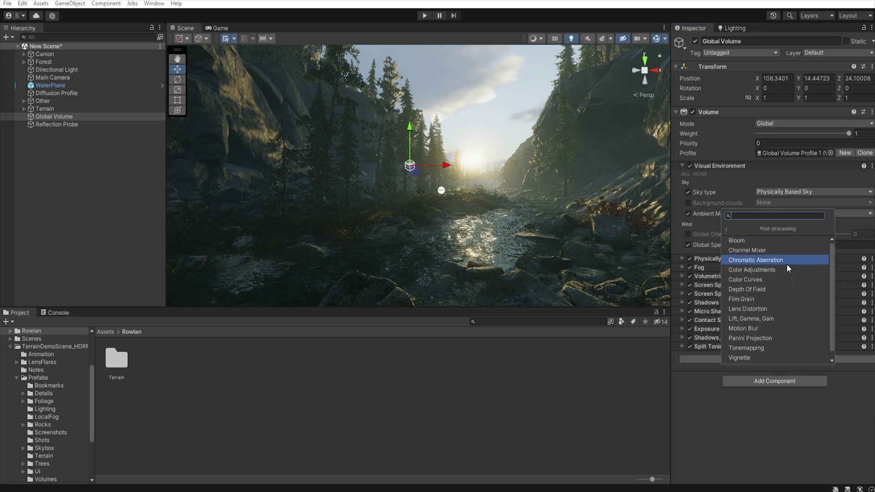
click(787, 271)
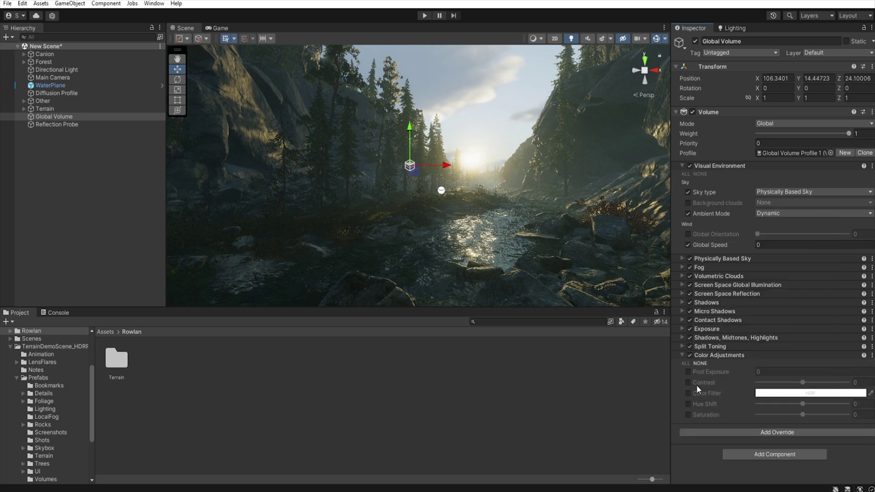
click(689, 372)
click(688, 415)
click(688, 382)
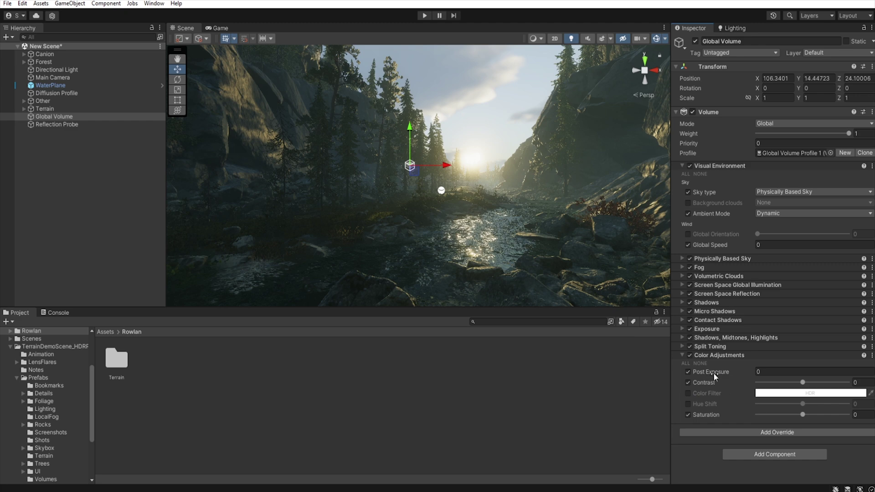
drag(720, 374, 718, 371)
click(803, 383)
drag(803, 386, 802, 386)
drag(802, 414, 799, 417)
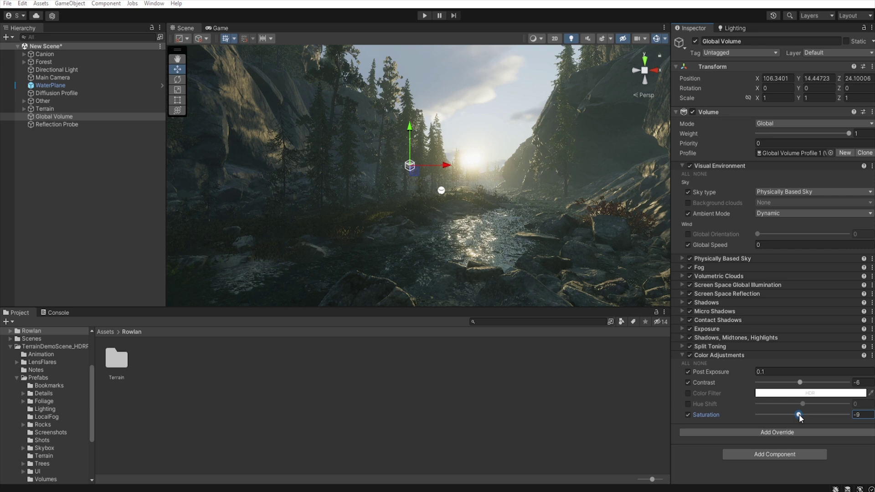
Add an Indirect Lighting Controller override with Indirect Diffuse Lighting set to 1.65
click(681, 355)
click(781, 368)
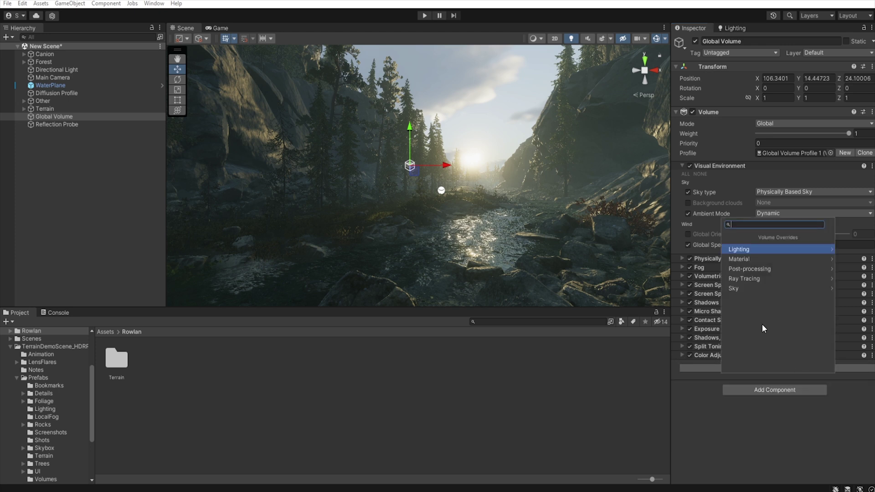
click(771, 250)
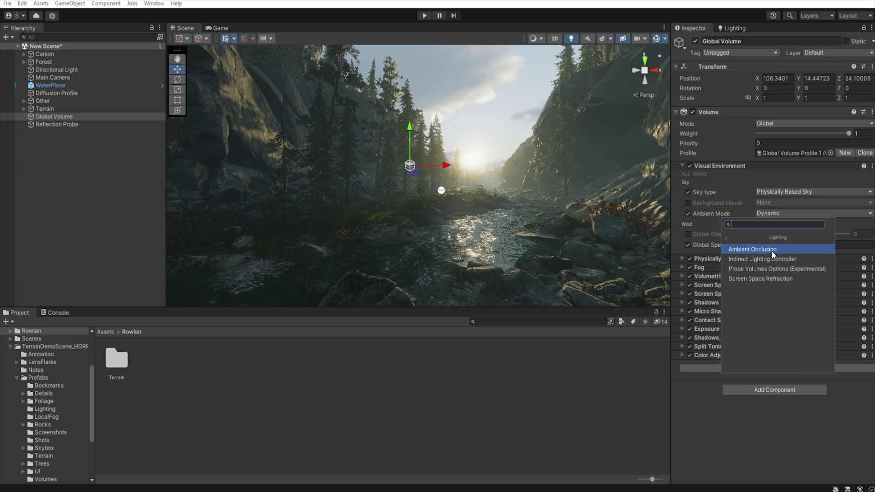
click(767, 260)
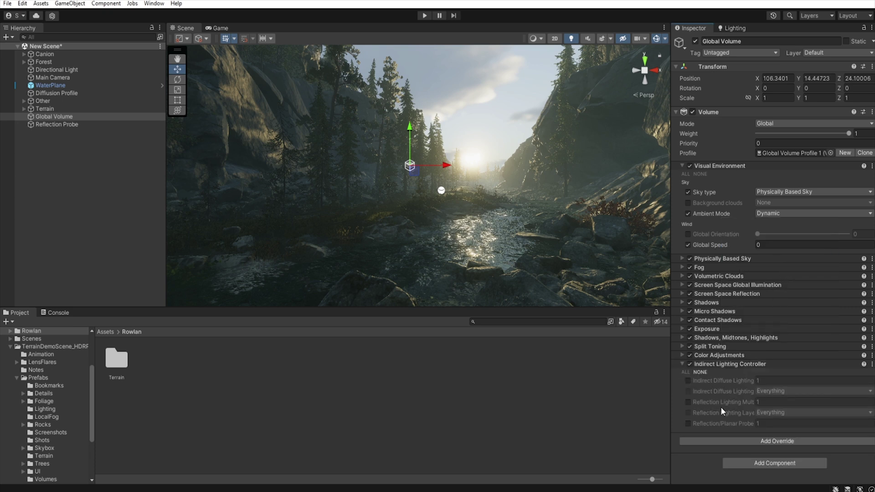
click(688, 381)
click(740, 382)
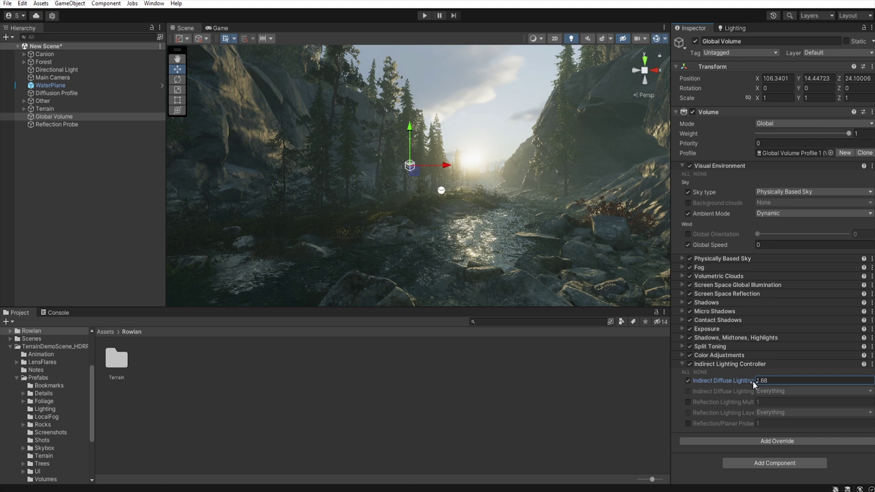
right_drag(547, 258, 540, 238)
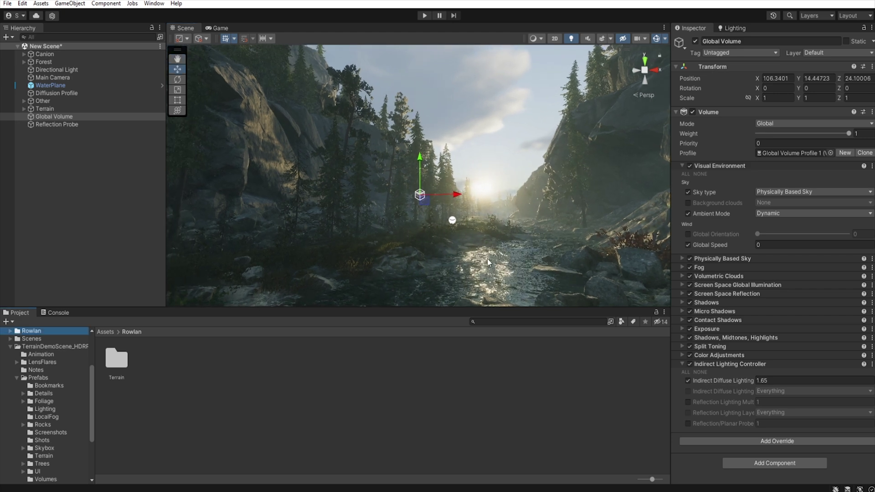
Create a Local Volumetric Fog object and lower it toward the river
click(69, 145)
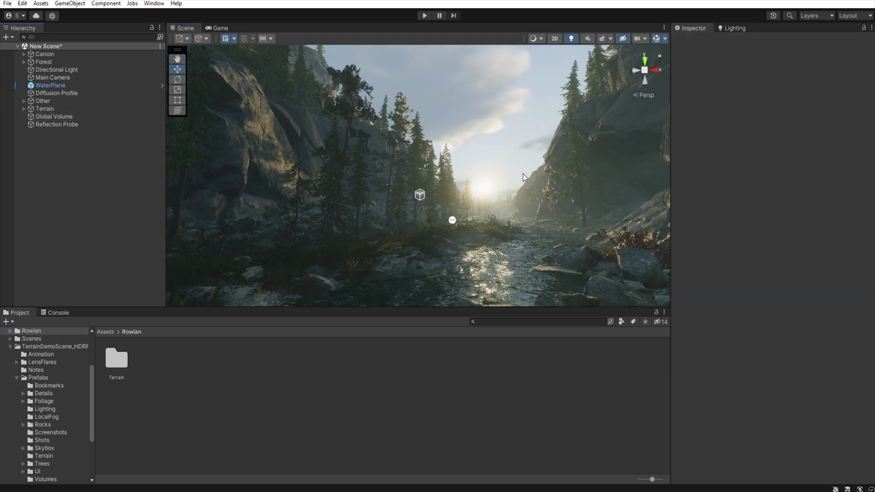
right_click(79, 151)
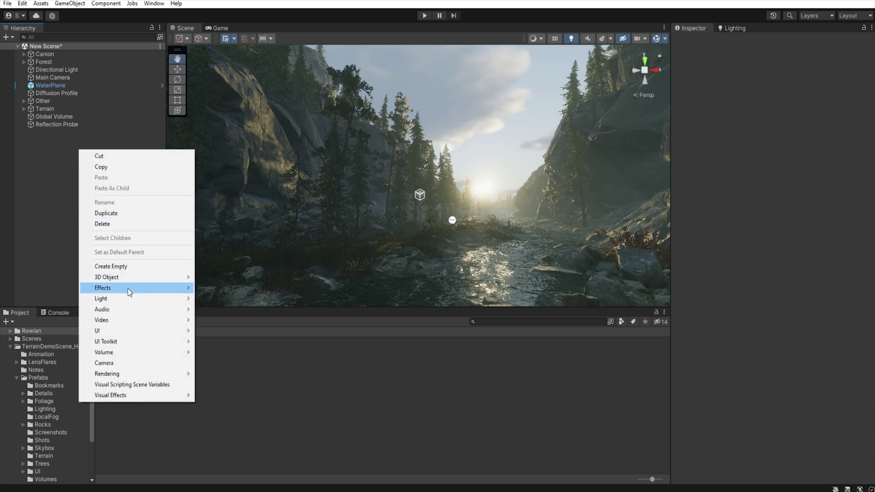
mouse_move(151, 353)
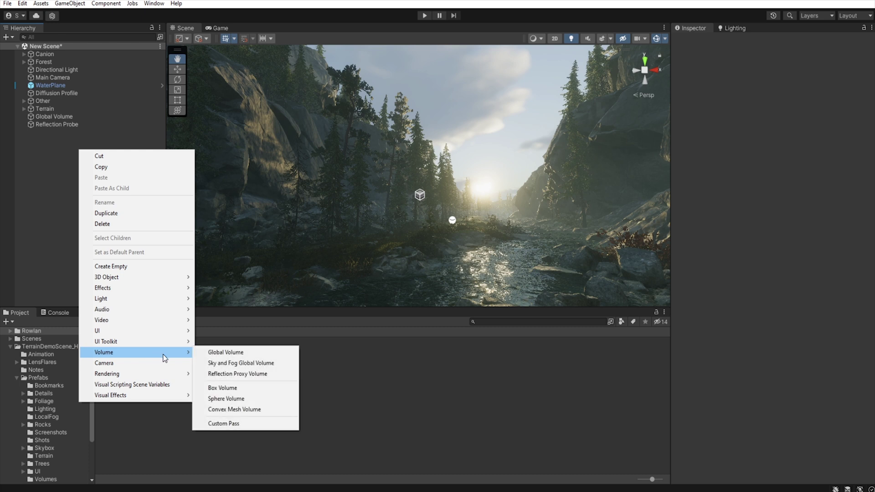
mouse_move(168, 375)
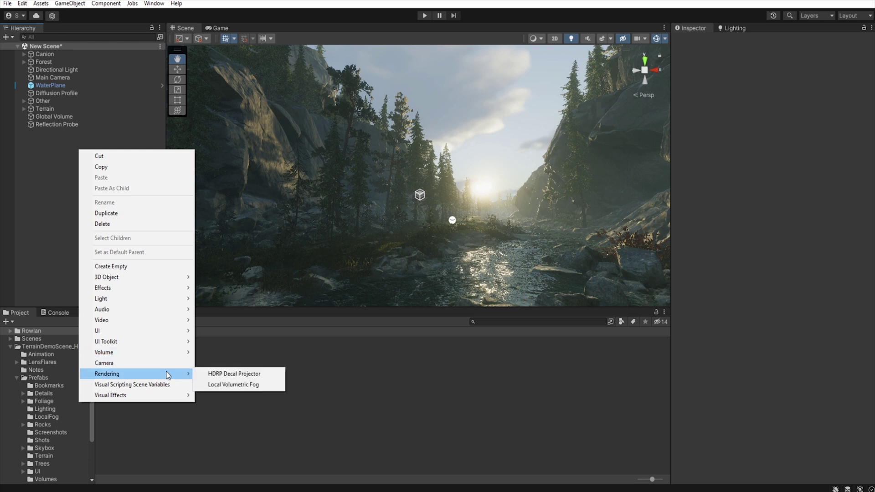
click(237, 386)
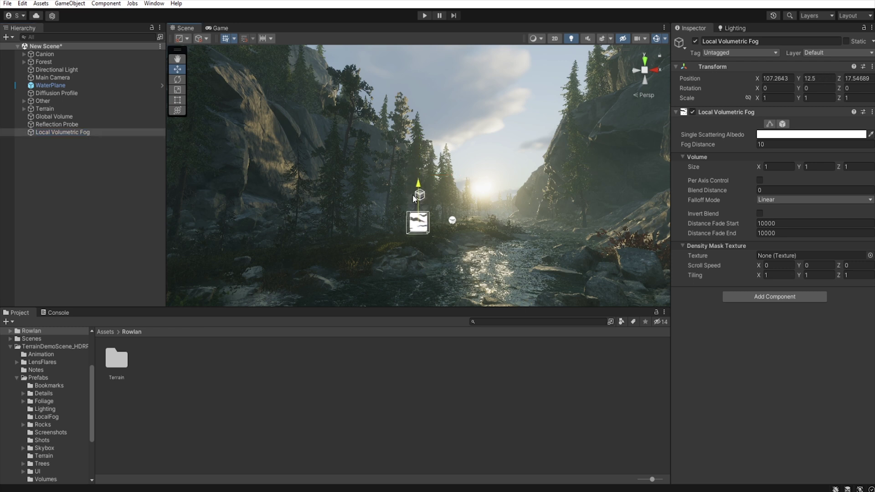
drag(415, 202, 414, 234)
Size the fog 100 × 3.3 × 100 with blend distance 1.65 and fog distance 50, resting on the water
click(784, 166)
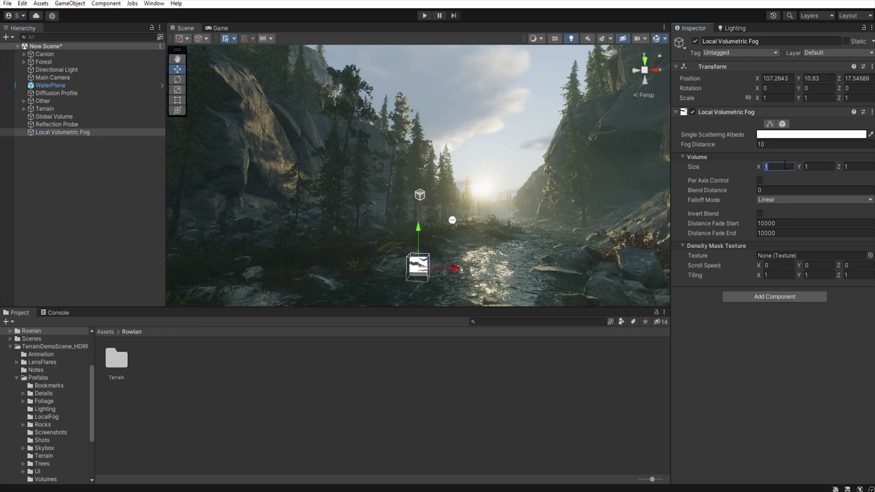
text(100)
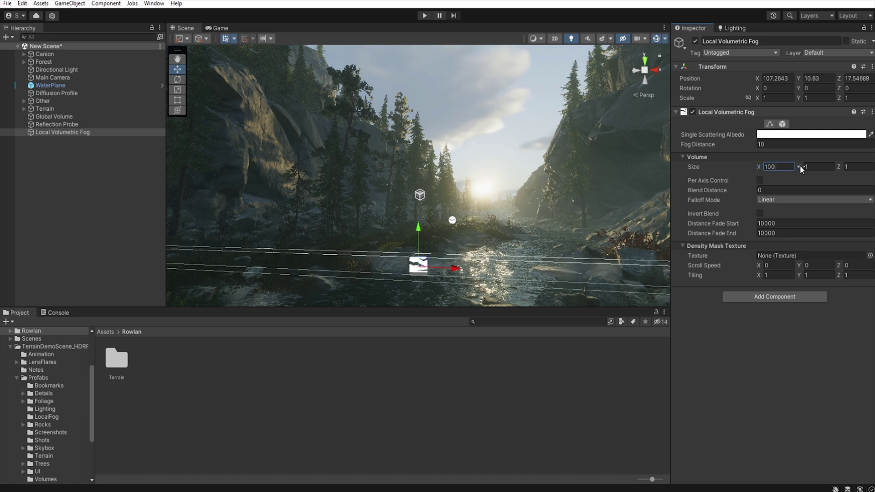
click(863, 166)
text(100)
drag(799, 167, 823, 165)
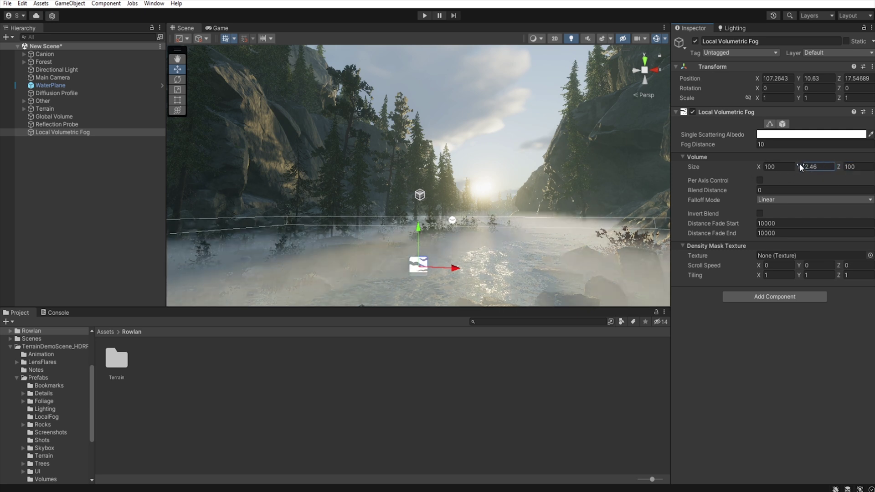
drag(799, 165, 817, 165)
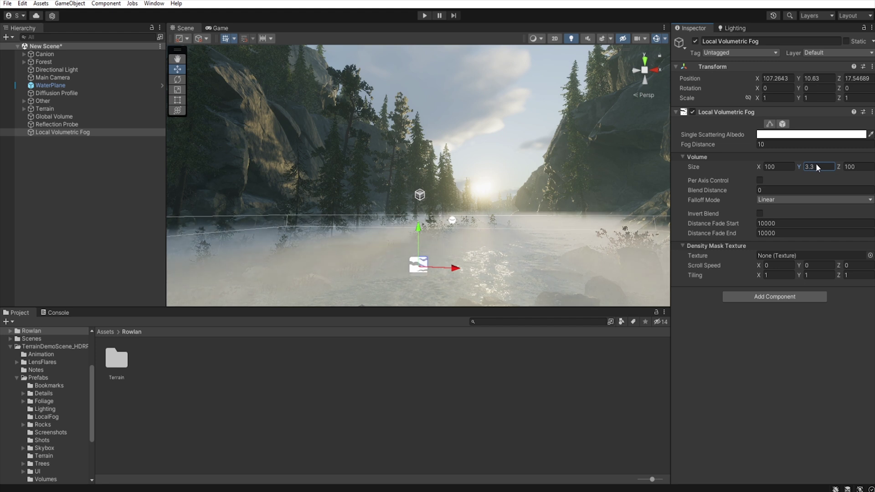
drag(737, 189, 757, 188)
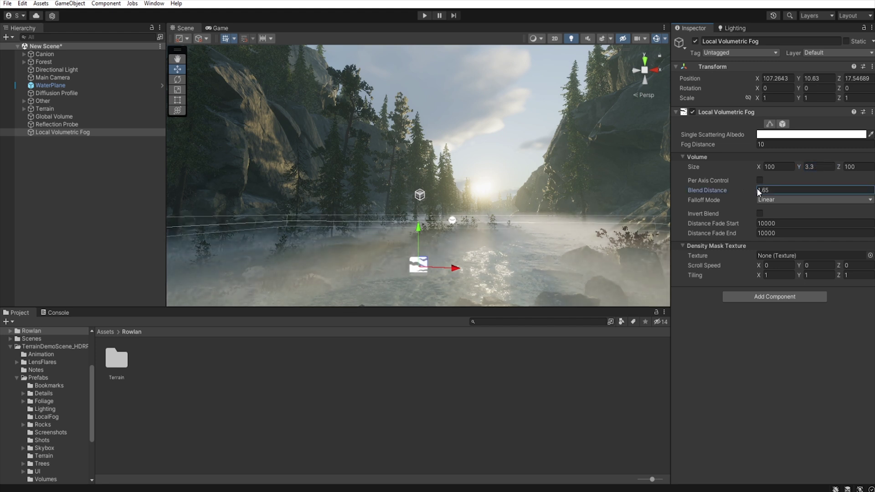
click(746, 145)
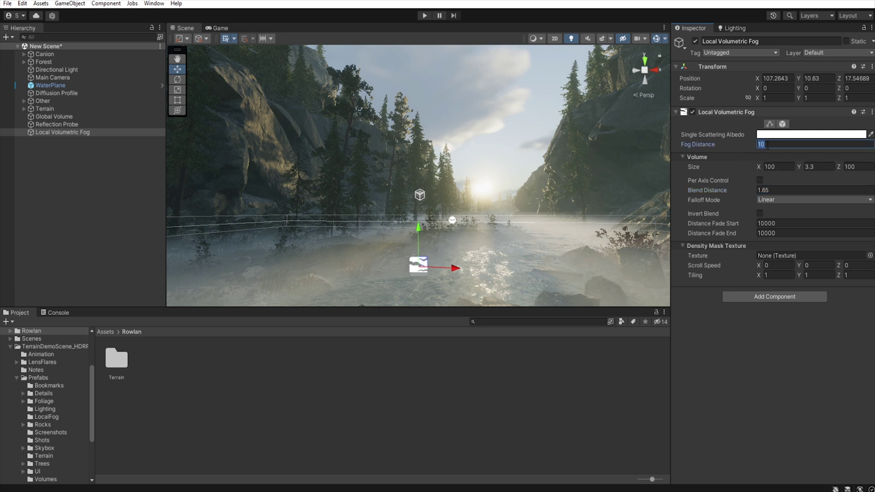
text(5)
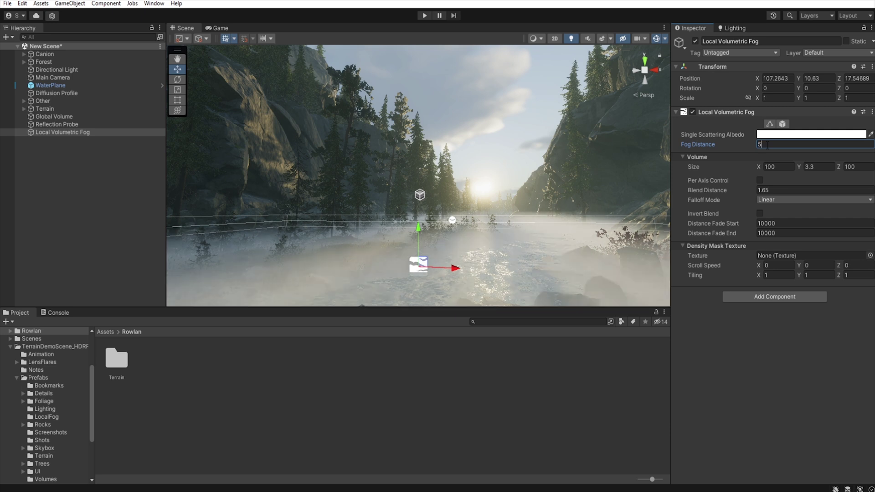
text(0)
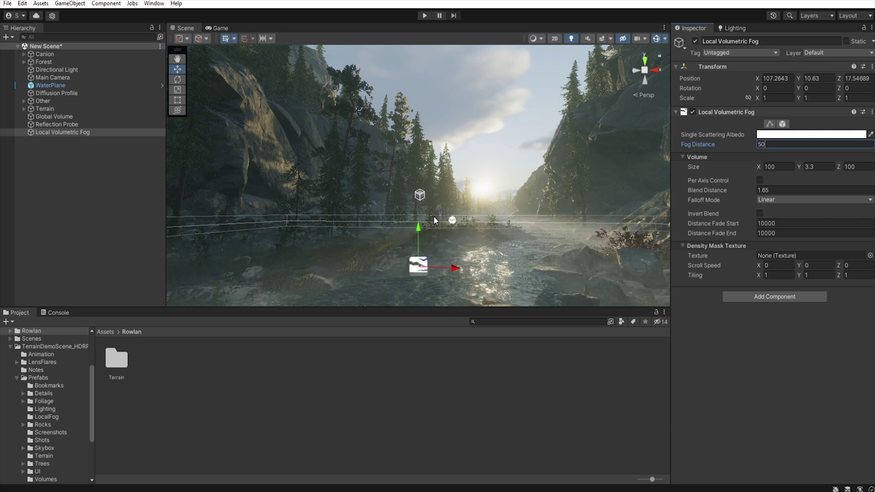
mouse_move(420, 230)
mouse_down()
mouse_move(411, 252)
mouse_move(416, 233)
mouse_move(414, 242)
mouse_up()
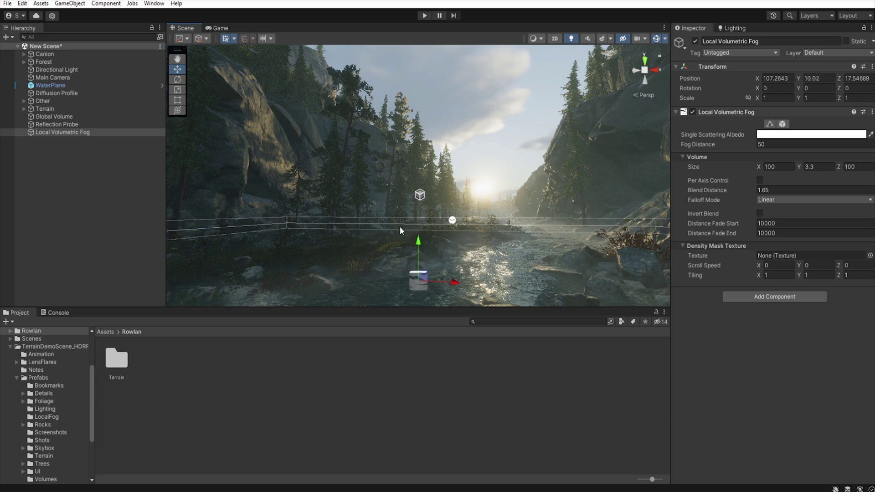
Duplicate the fog volume, then rotate and position the copy along the river
key(ctrl+d)
drag(419, 245, 458, 255)
key(e)
drag(798, 169, 162, 156)
key(w)
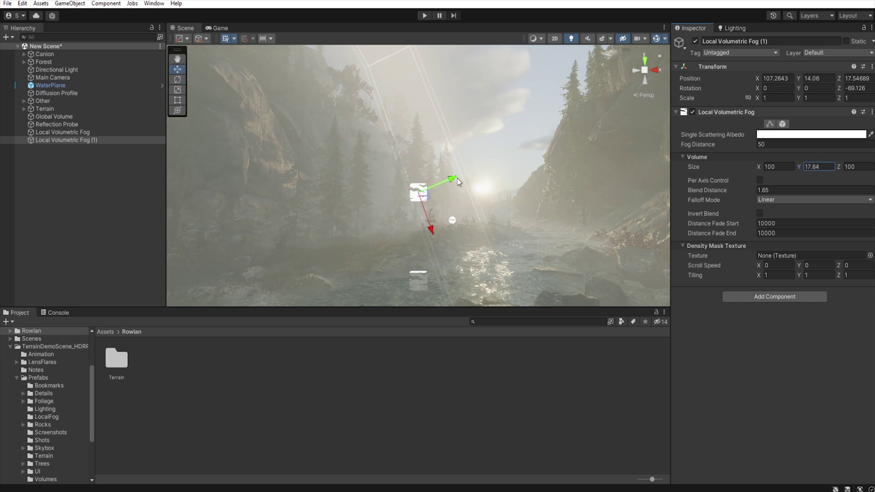
drag(457, 182, 158, 206)
key(e)
mouse_move(232, 247)
alt+mouse_down()
mouse_move(240, 259)
mouse_move(259, 259)
mouse_move(294, 247)
mouse_move(273, 247)
mouse_move(281, 244)
mouse_move(439, 215)
mouse_move(492, 190)
alt+mouse_up()
key(w)
drag(759, 167, 729, 184)
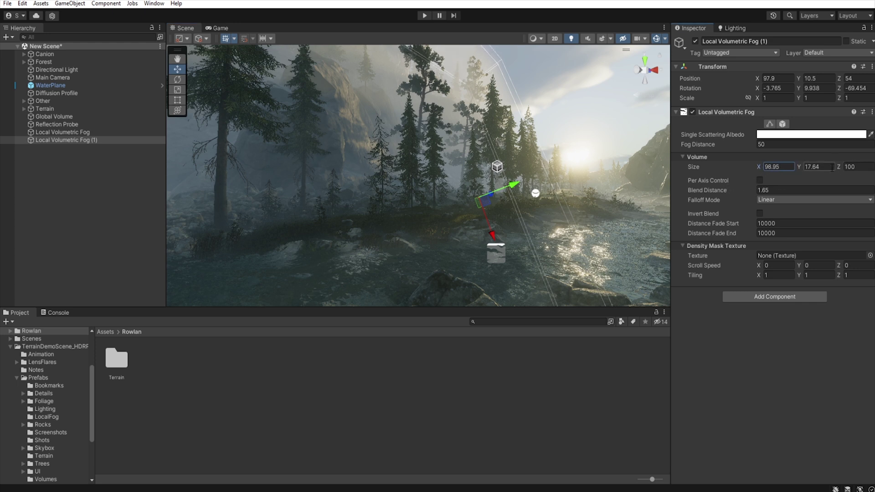
Stretch the copy to 289.6 long, widen its edge blending, and set fog distance 200
drag(842, 166, 222, 167)
drag(723, 190, 736, 190)
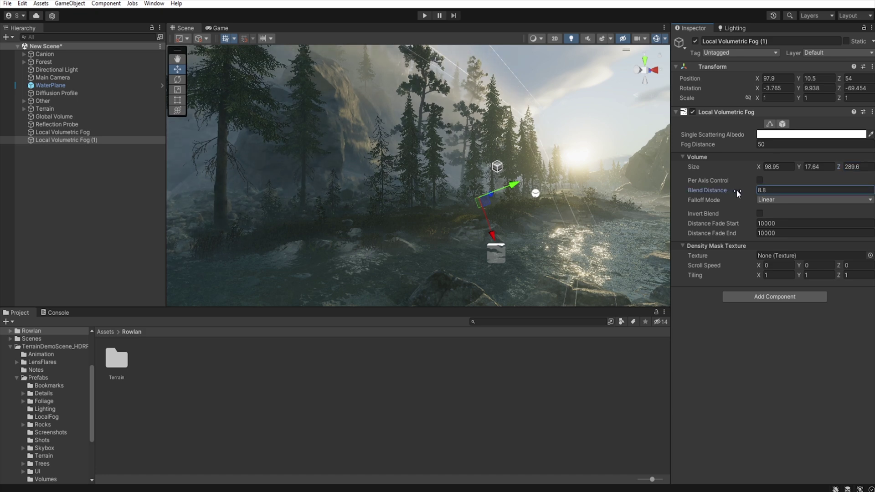
click(731, 145)
text(200)
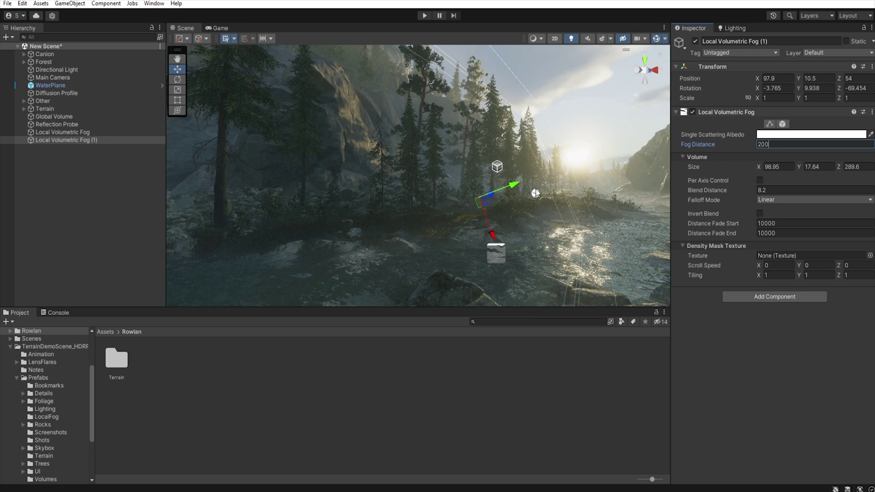
Tint the copy's fog albedo a pale cyan-blue
click(793, 135)
click(777, 216)
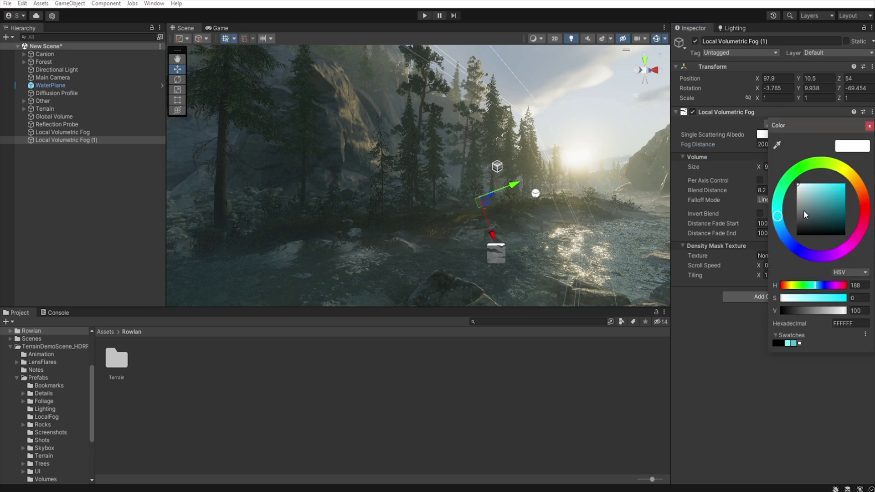
drag(810, 185, 811, 189)
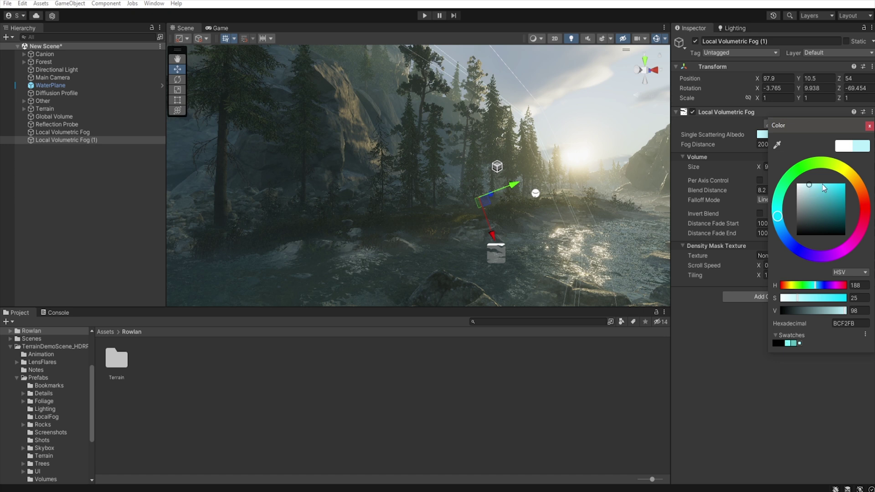
click(869, 126)
Set the copy's height to 28.47, raise it, and set blend distance 12.9
click(818, 167)
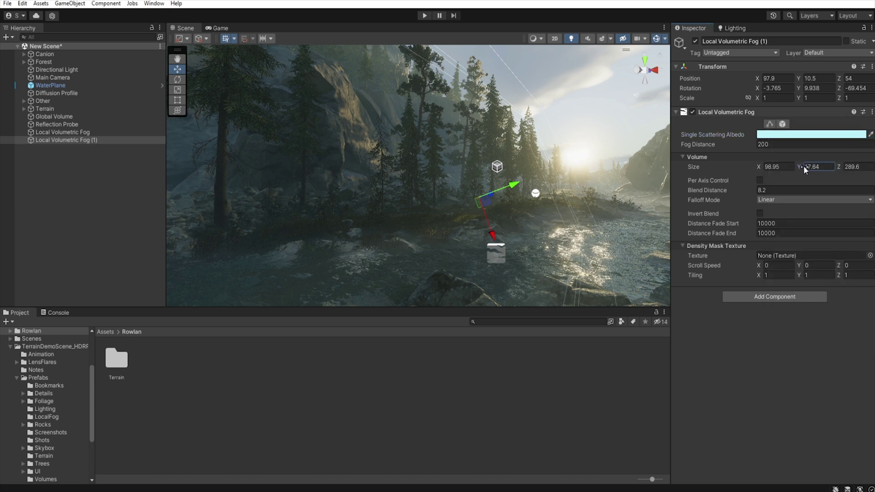
text(28.47)
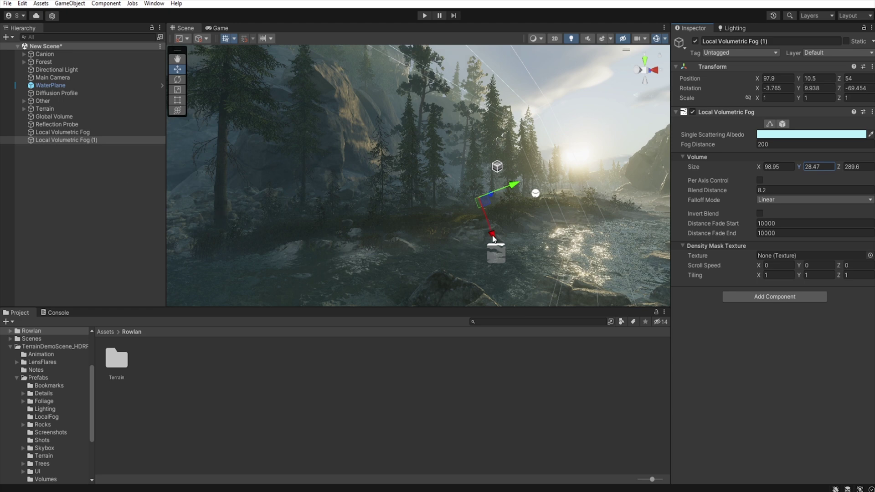
drag(492, 234, 461, 171)
mouse_move(461, 171)
right_down()
mouse_move(451, 169)
mouse_move(469, 167)
mouse_move(458, 169)
right_up()
click(781, 191)
text(12.8)
key(BackSpace)
text(9)
right_drag(486, 206, 527, 213)
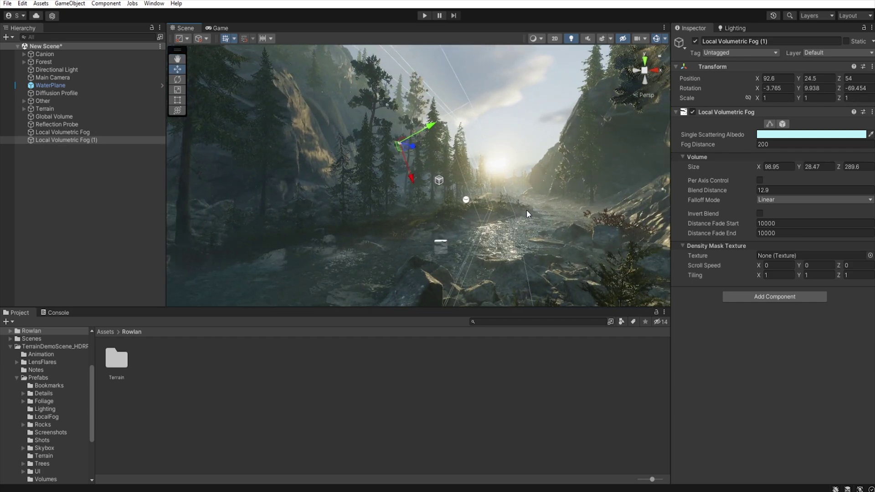